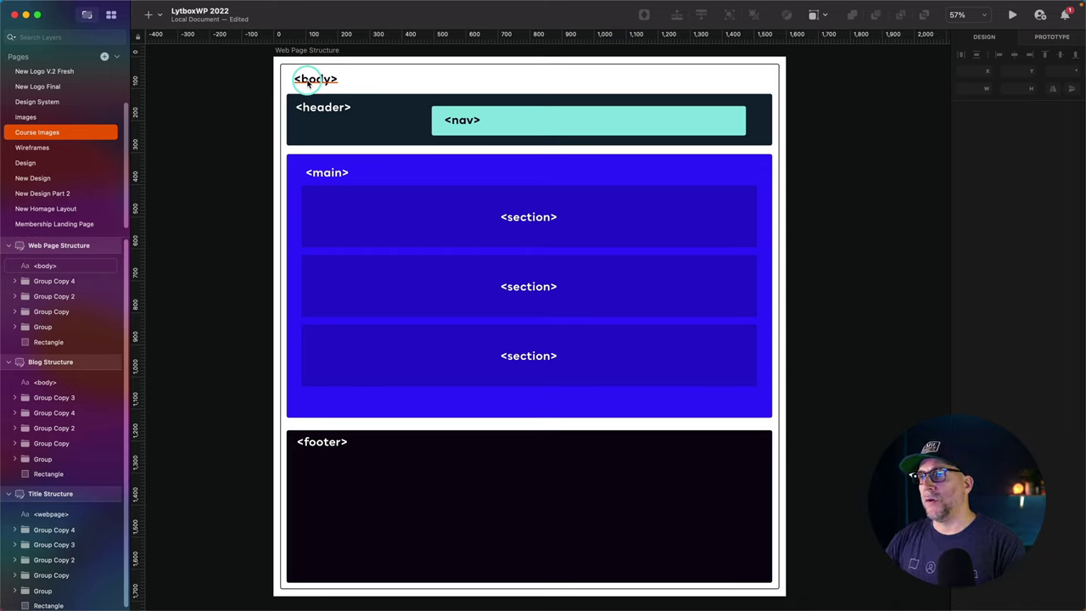
Step: Examine the Web Page Structure diagram's body, header, nav, main and footer blocks and the Blog Structure diagram beside it
left_click(305, 118)
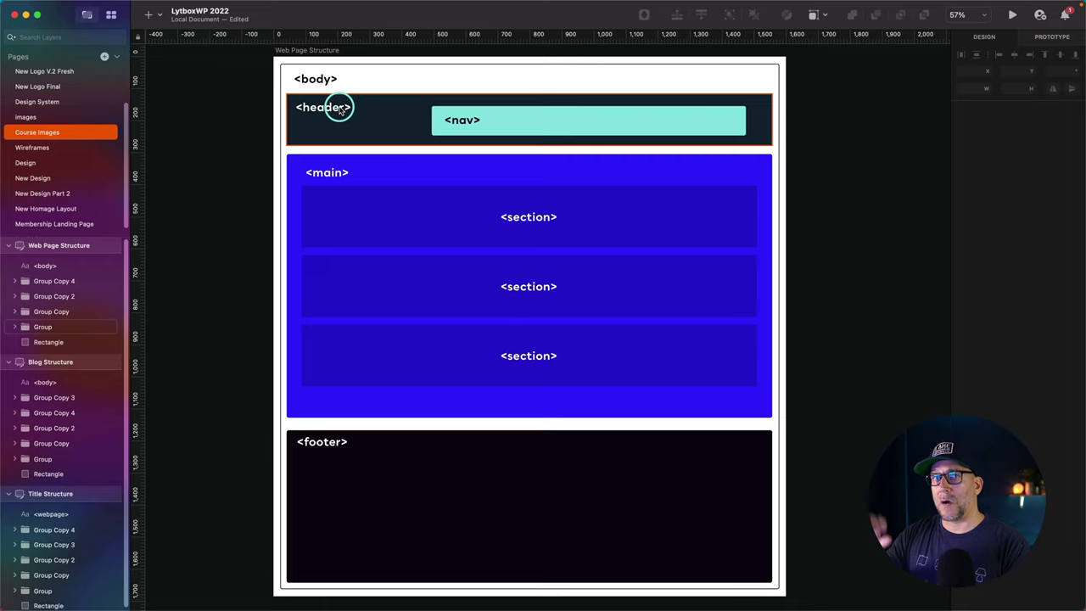
left_click(465, 125)
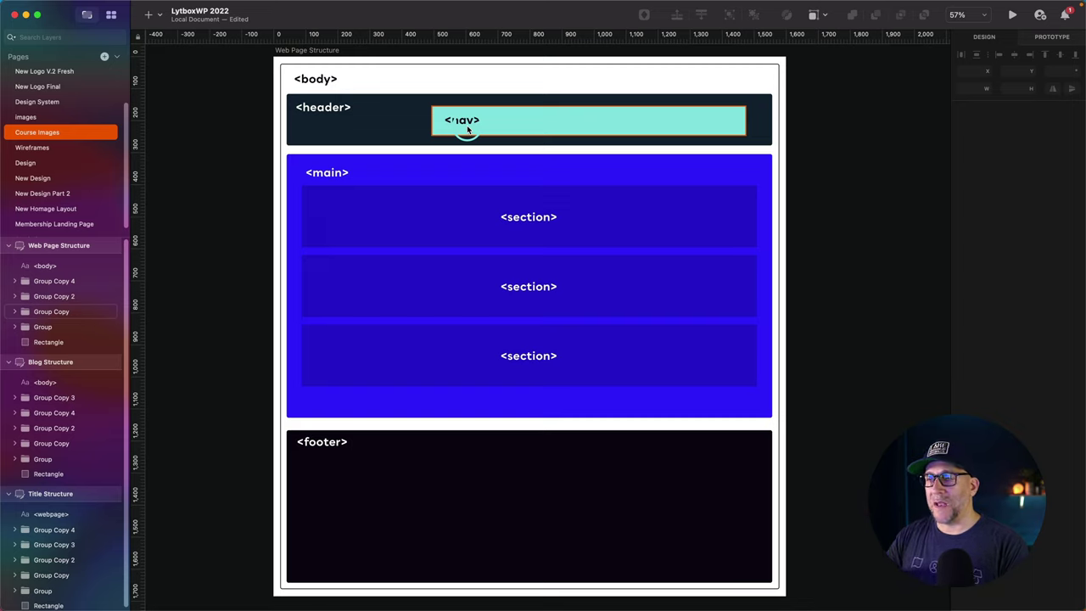
left_click(441, 471)
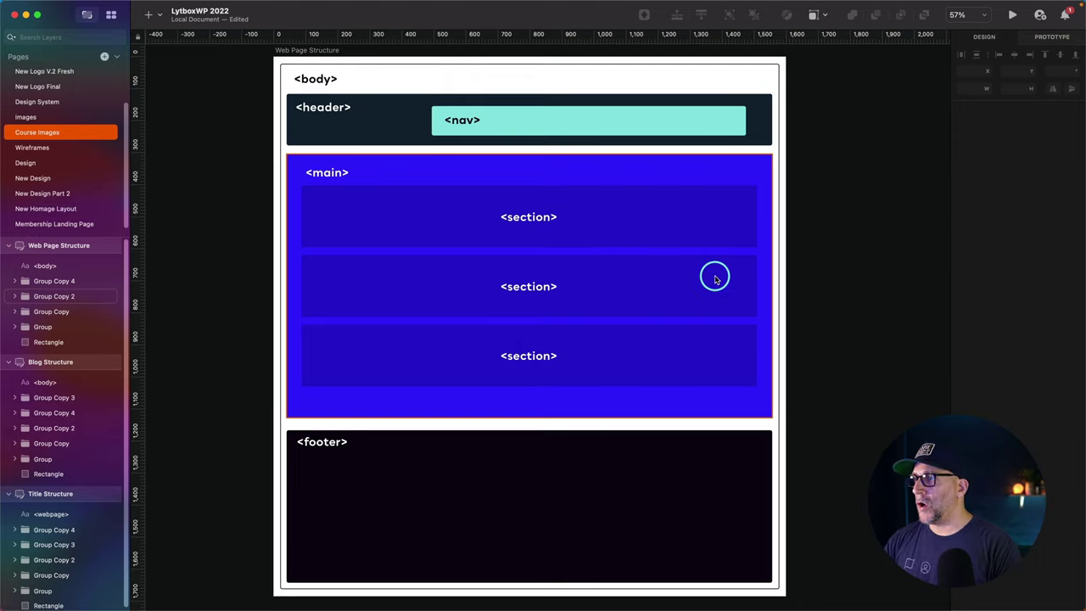
scroll(715, 275, "right", 10)
scroll(715, 276, "right", 3)
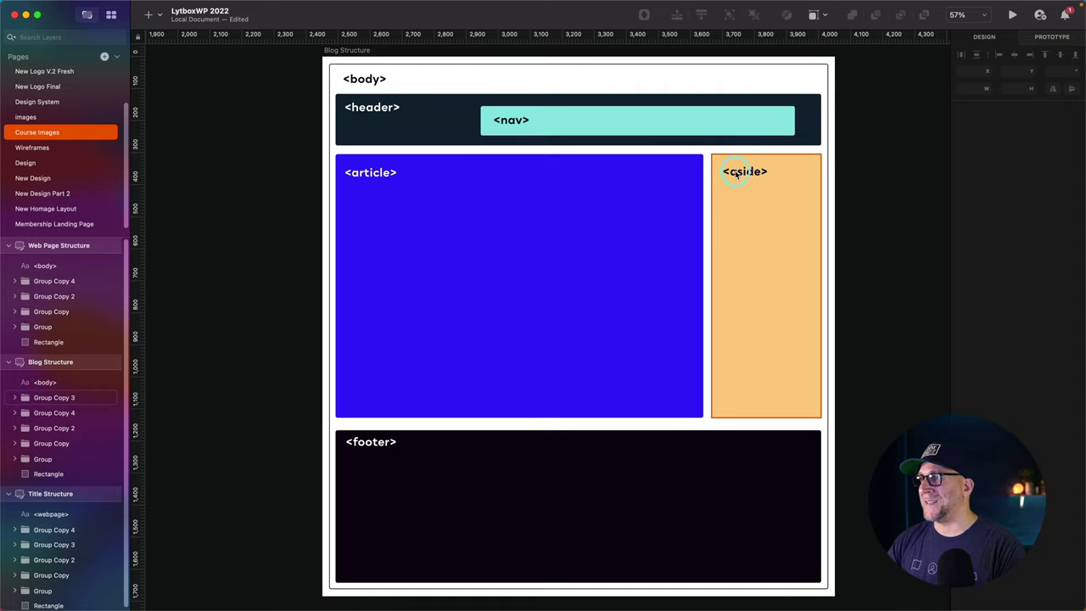
scroll(819, 486, "right", 3)
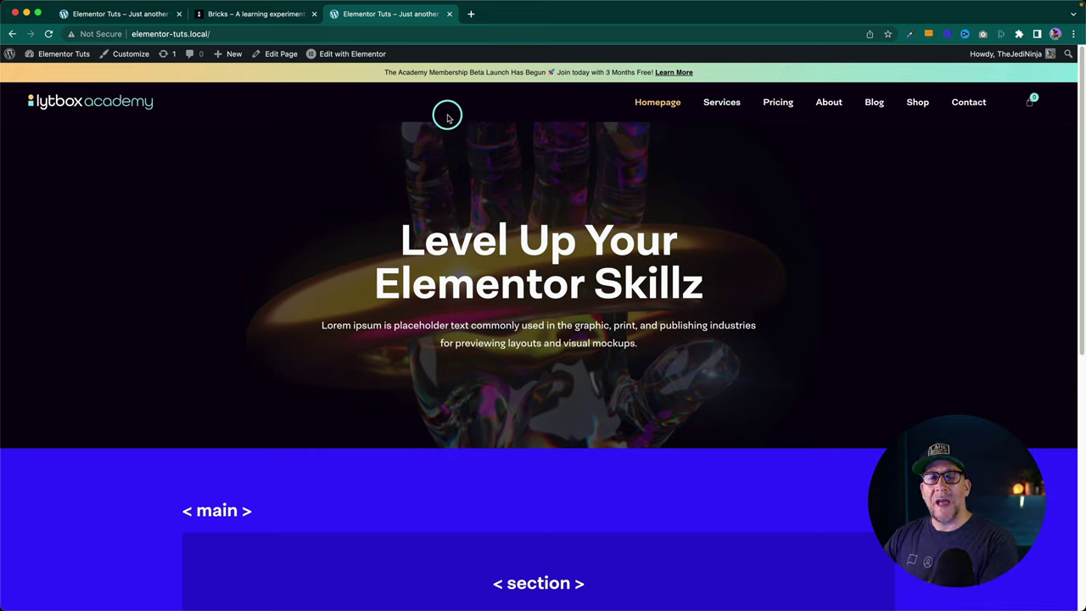
Step: Open the Dark Header template in Elementor and choose header as the HTML tag of its navigation bar section
mouse_move(342, 51)
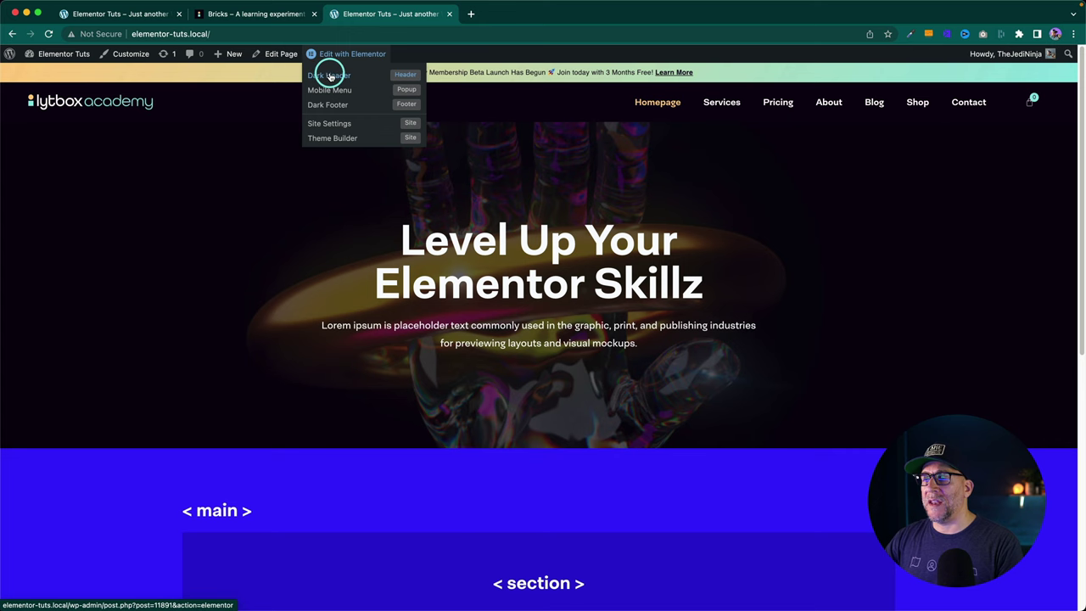
left_click(331, 77)
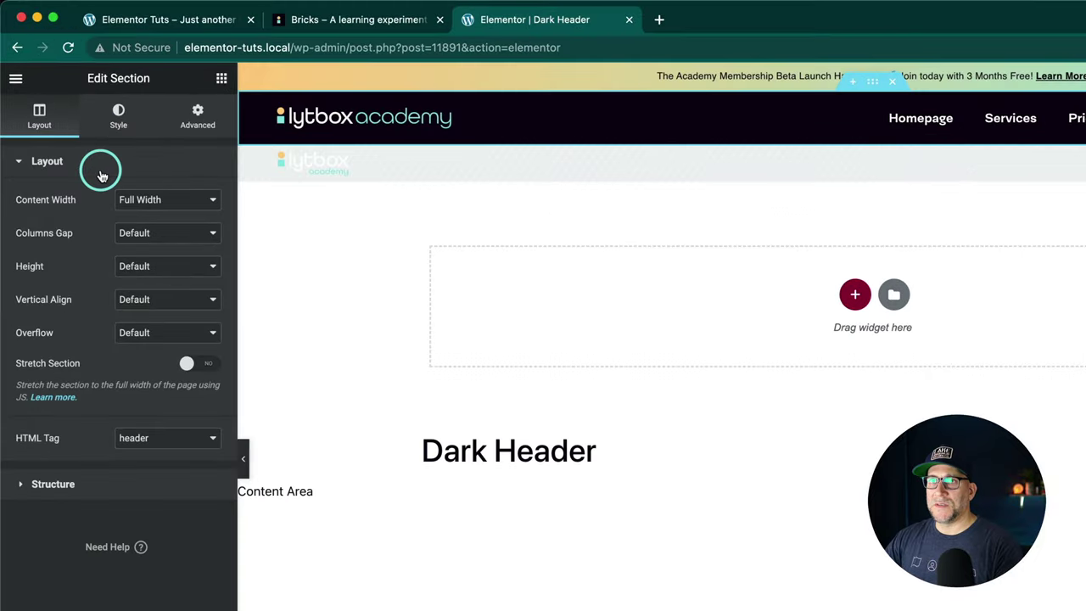
left_click_drag(19, 436, 146, 444)
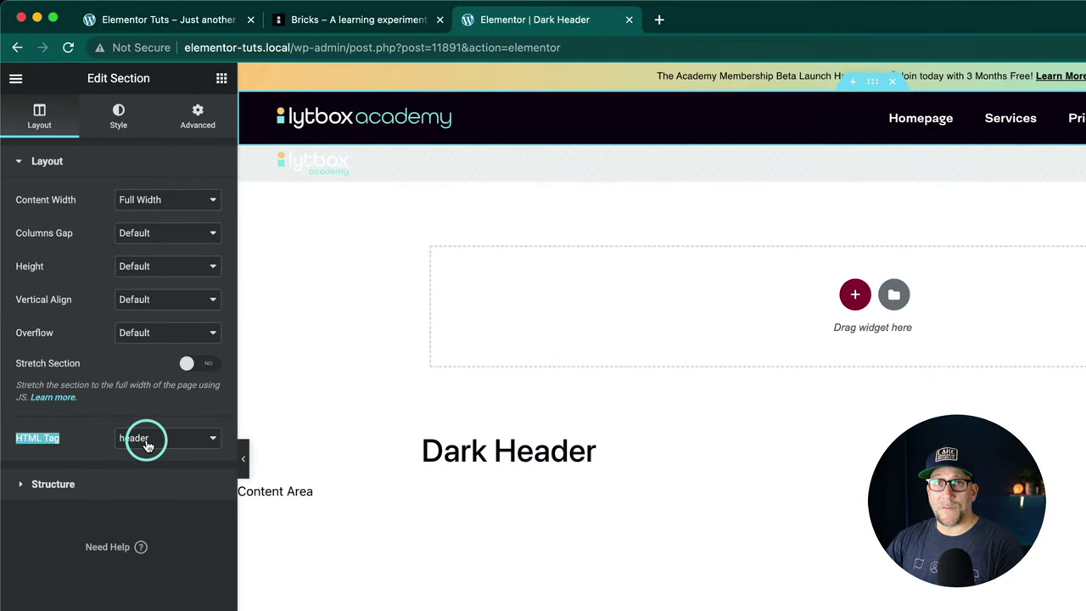
left_click(146, 444)
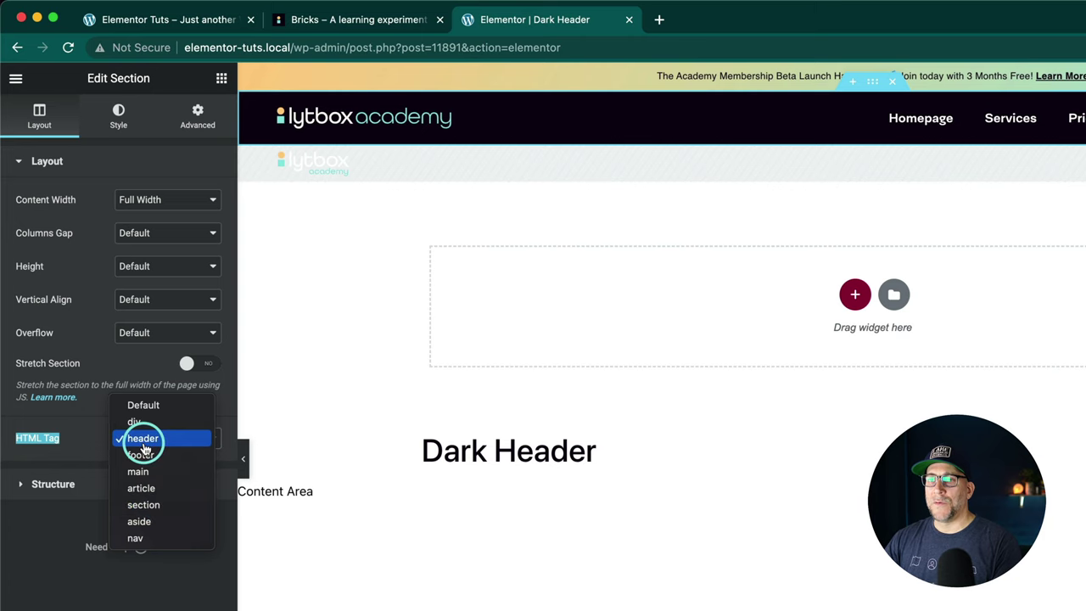
left_click(143, 445)
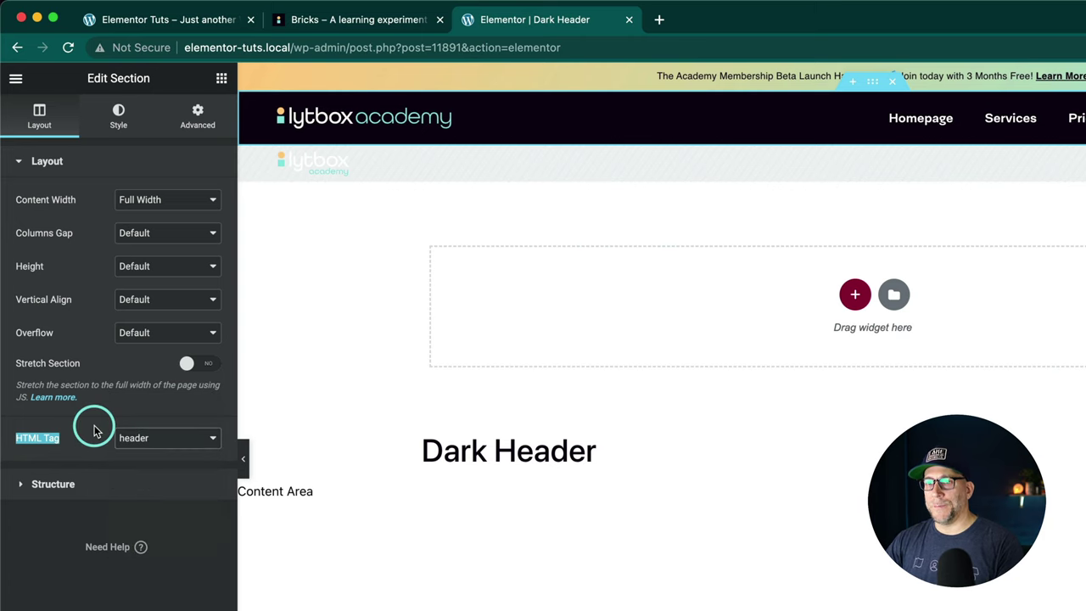
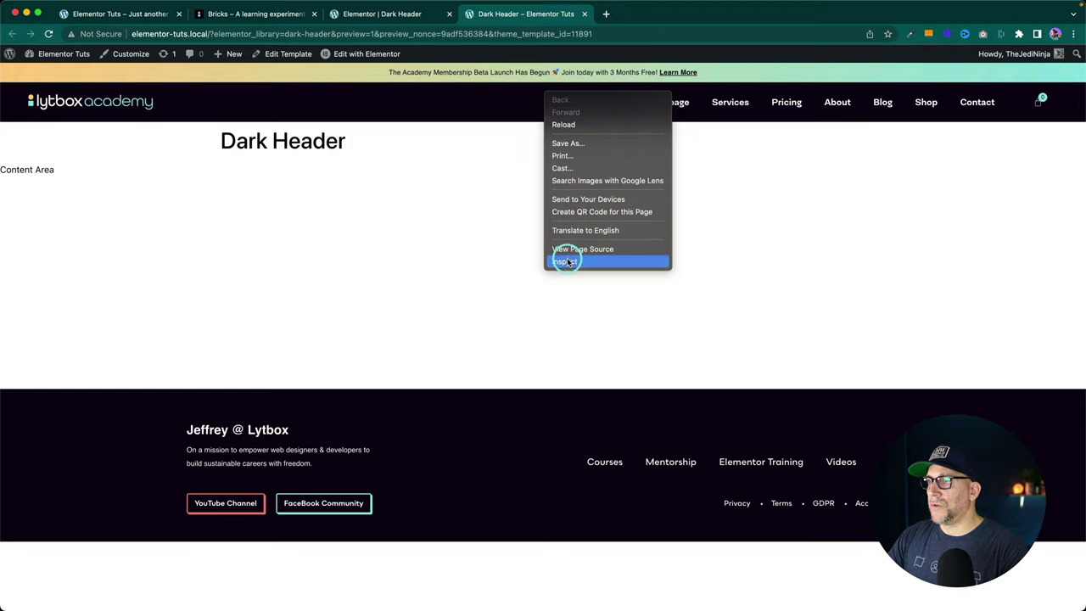
Step: Inspect the previewed Dark Header page's code and examine the header element in DevTools
left_click(564, 261)
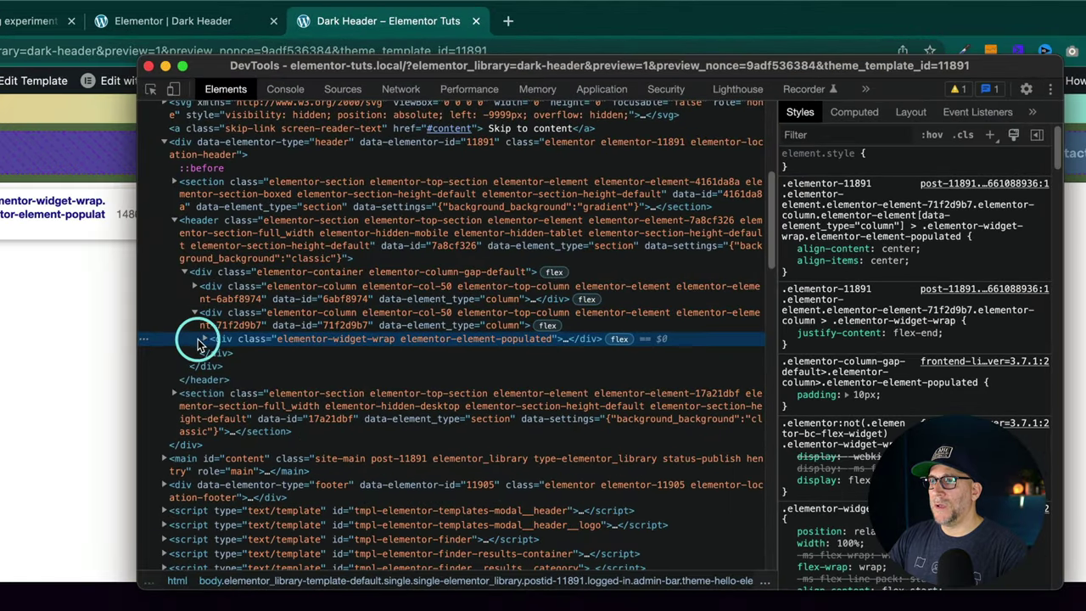
left_click(193, 225)
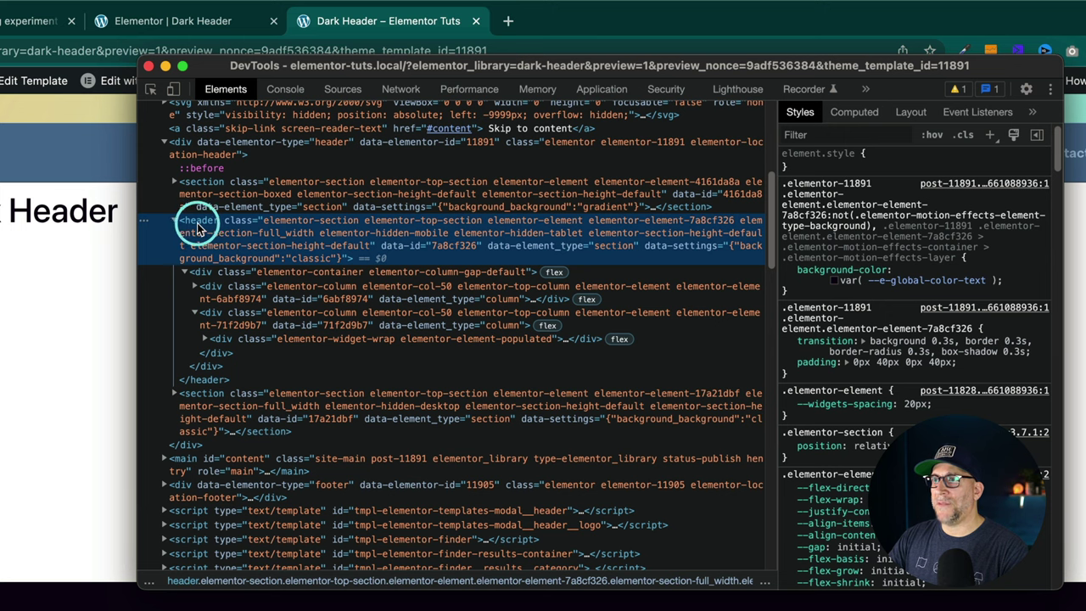
left_click_drag(662, 65, 183, 61)
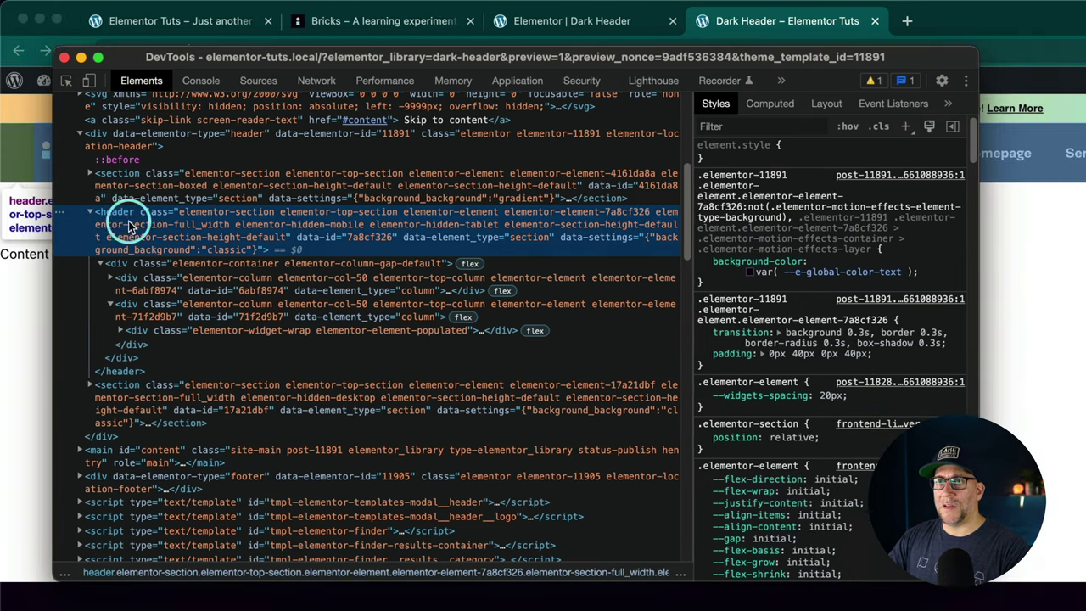
left_click(1071, 231)
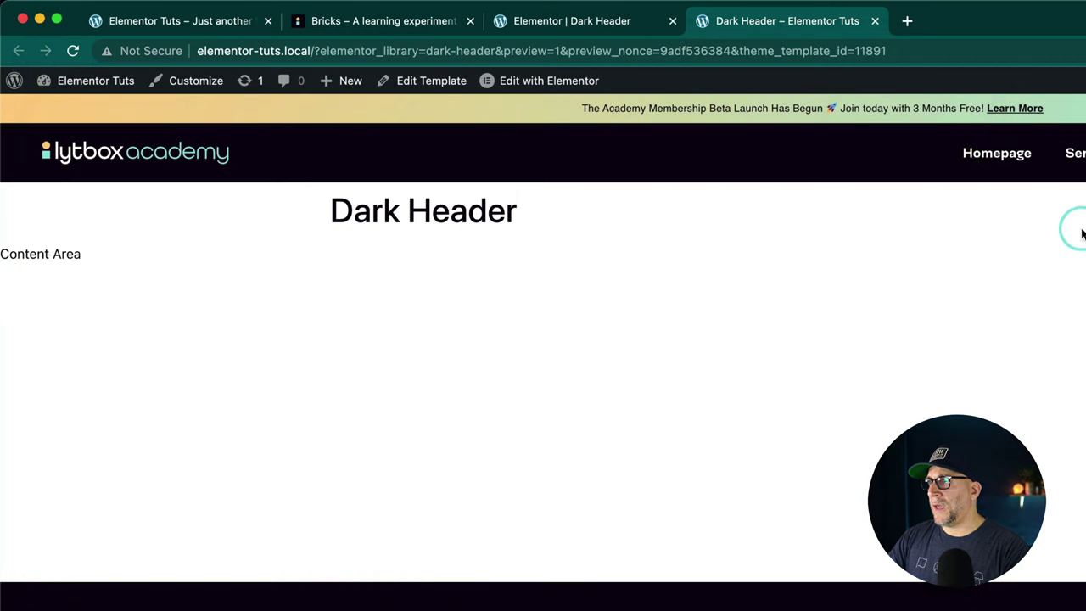
Step: Inspect the Homepage menu link and examine the nav element that wraps the header's menu items
right_click(997, 154)
left_click(1037, 365)
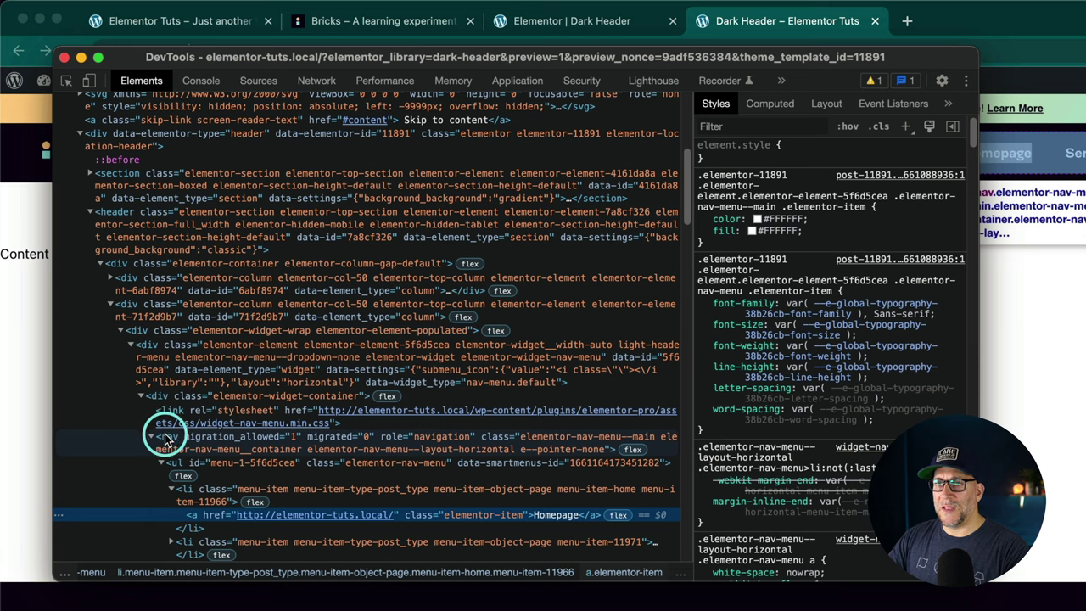
left_click(165, 436)
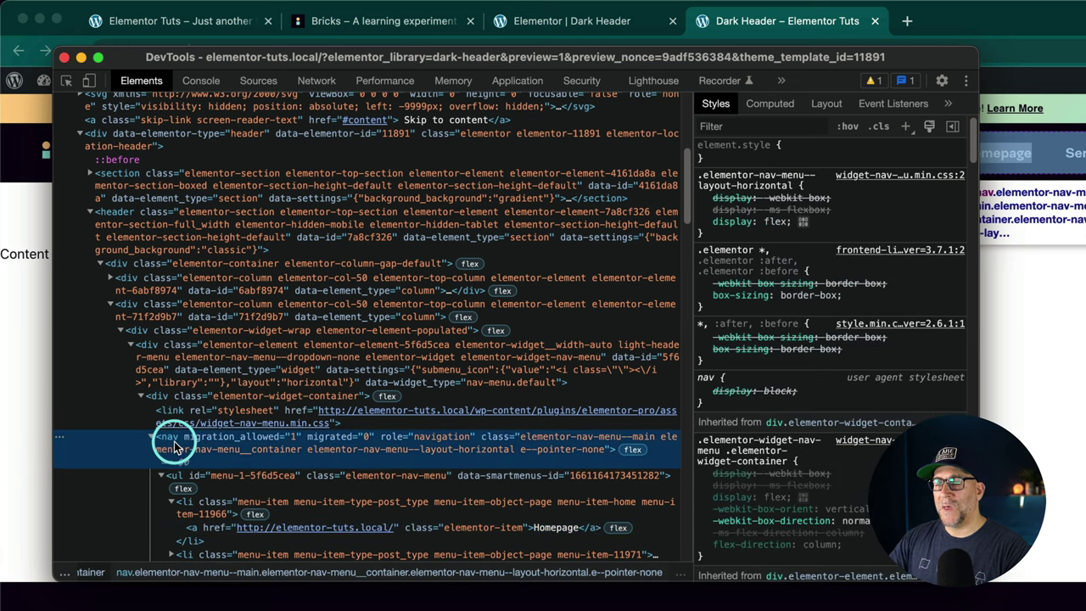
scroll(176, 448, "down", 5)
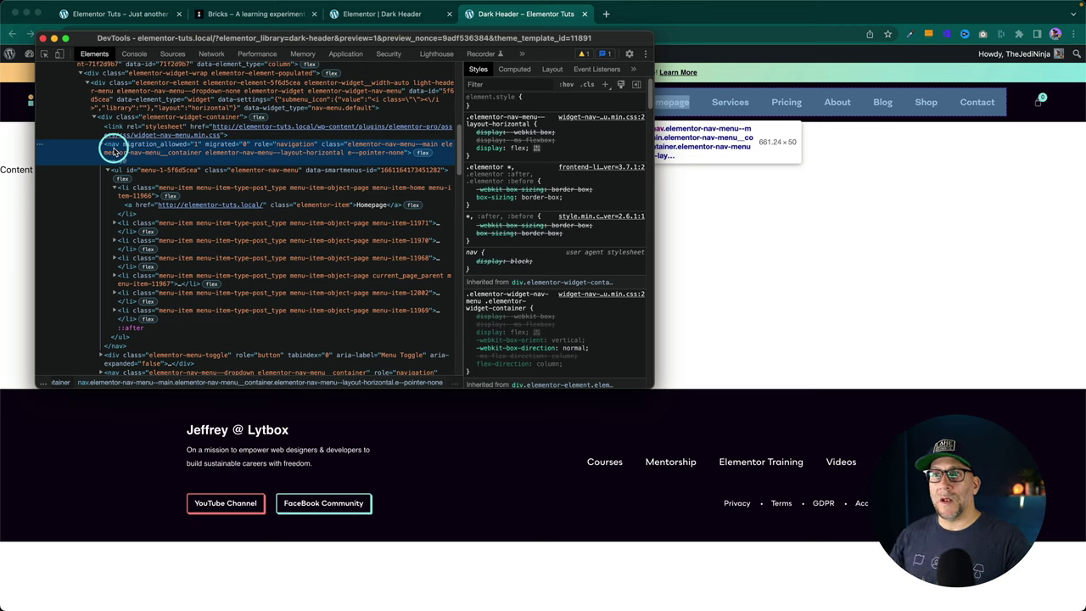
left_click(113, 151)
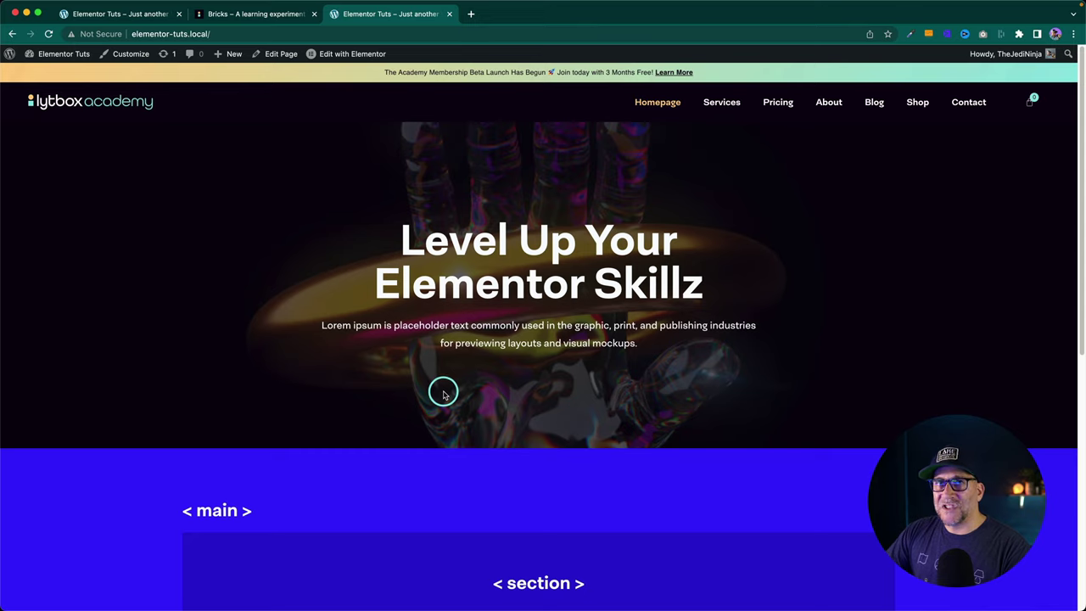
Step: Open the Dark Footer template in Elementor and choose footer as its section's HTML tag
scroll(442, 393, "down", 10)
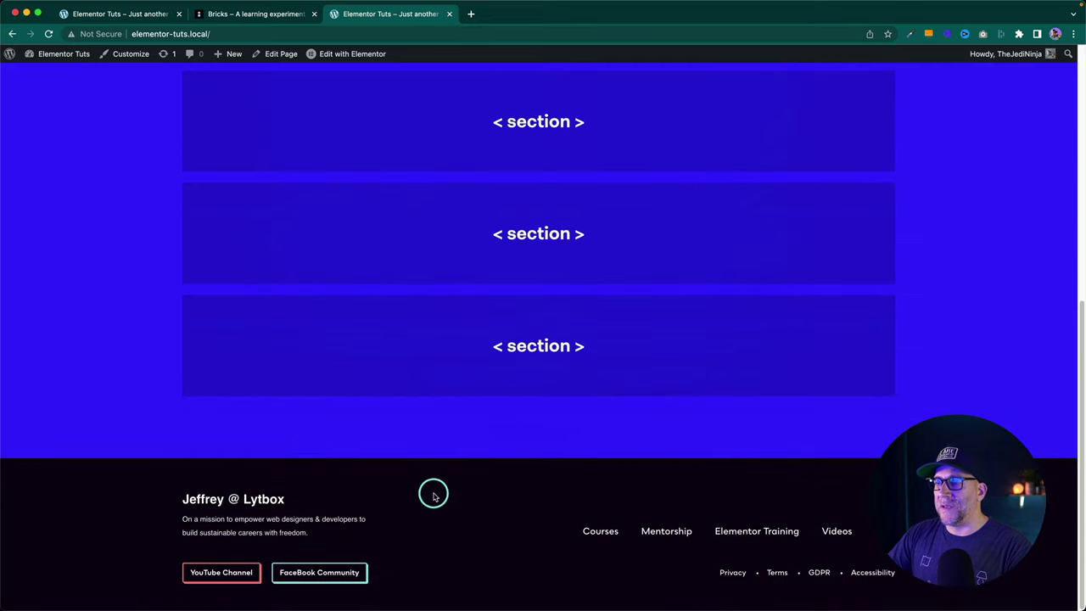
mouse_move(342, 54)
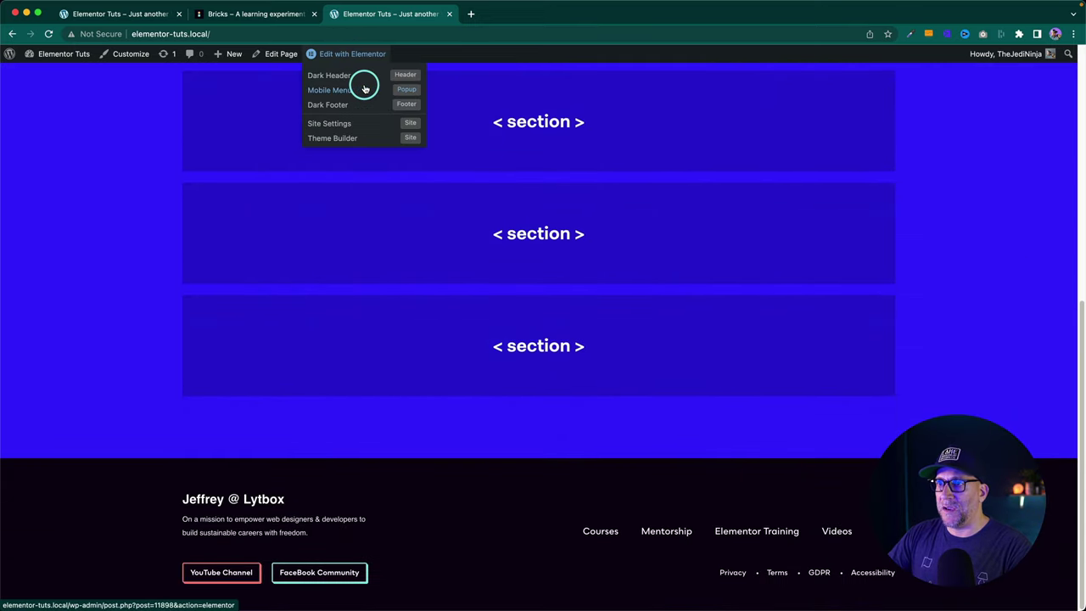
left_click(338, 104)
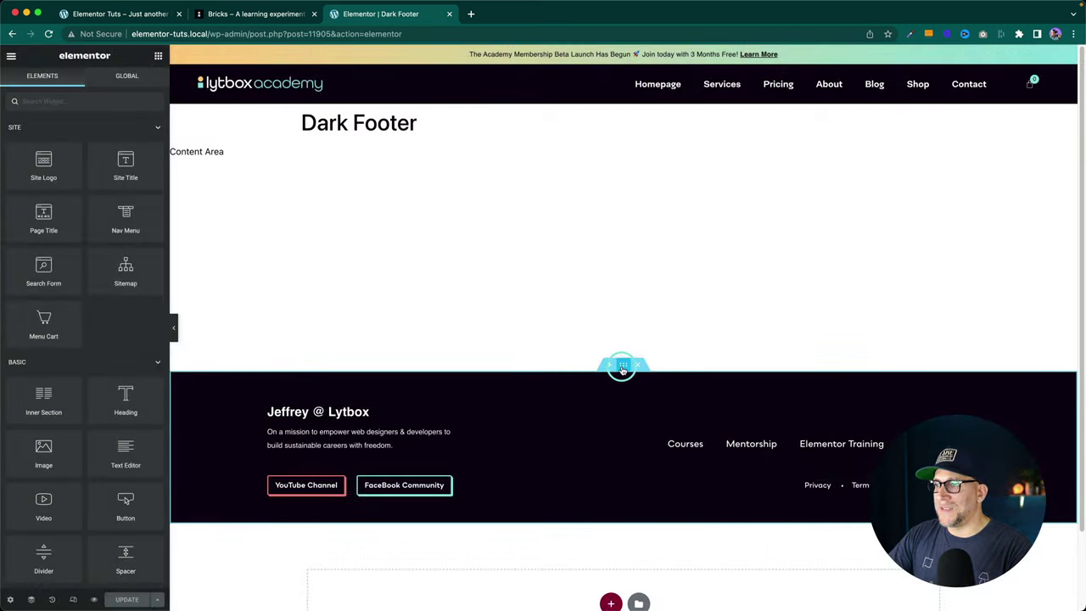
left_click(621, 366)
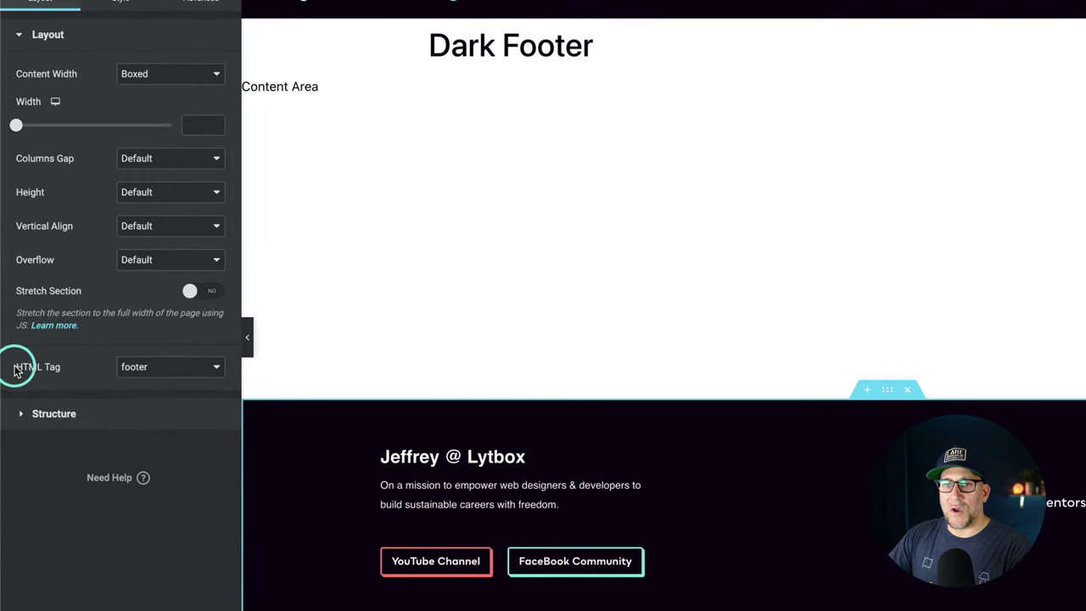
left_click_drag(15, 367, 88, 373)
left_click(145, 372)
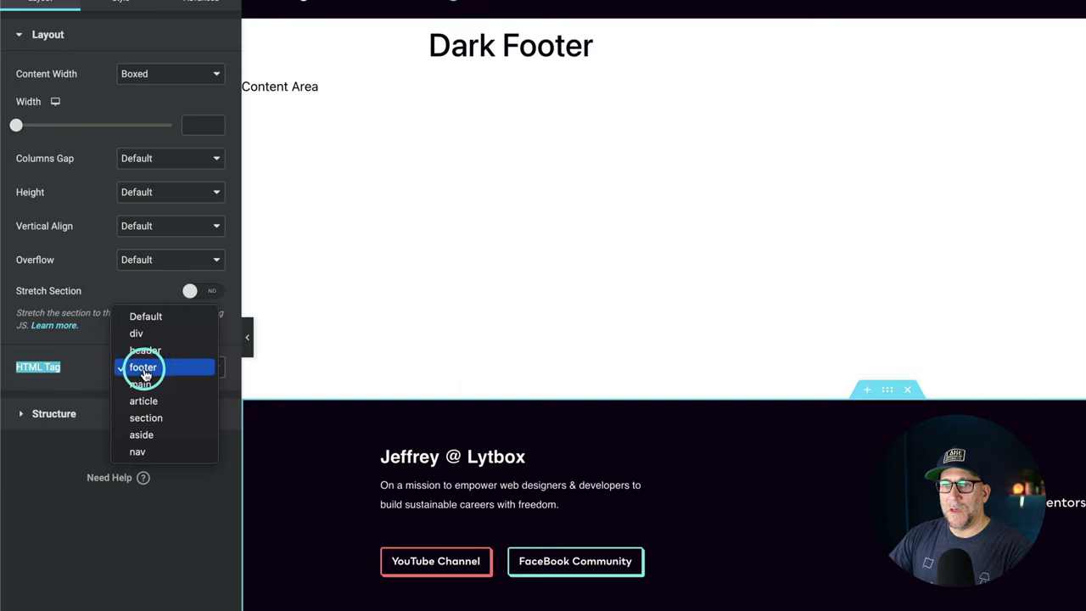
left_click(144, 371)
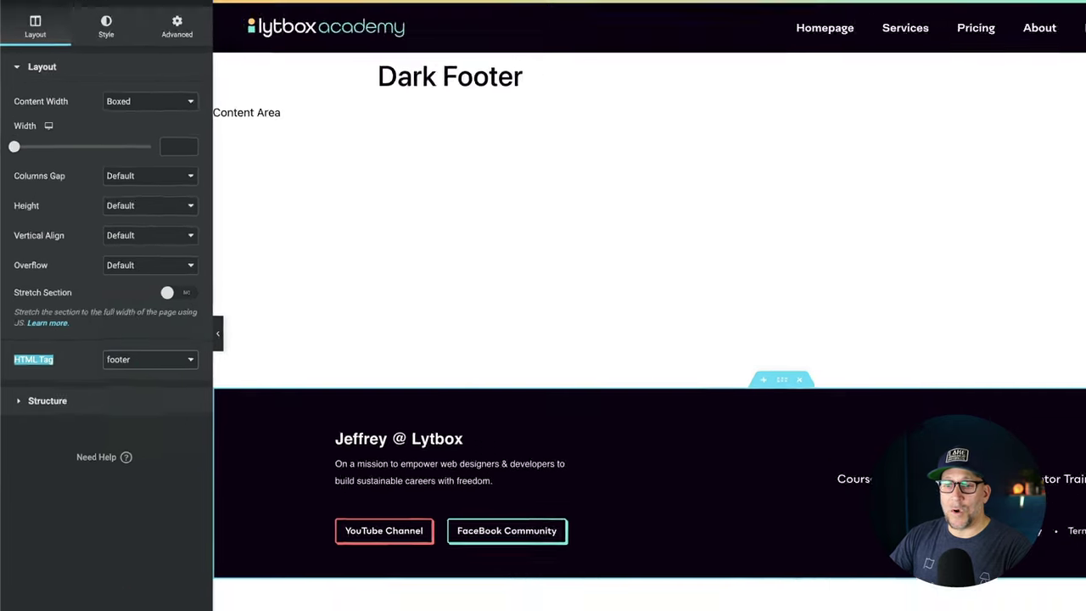
Step: Preview the Dark Footer template and inspect the footer area's code in DevTools
left_click(170, 610)
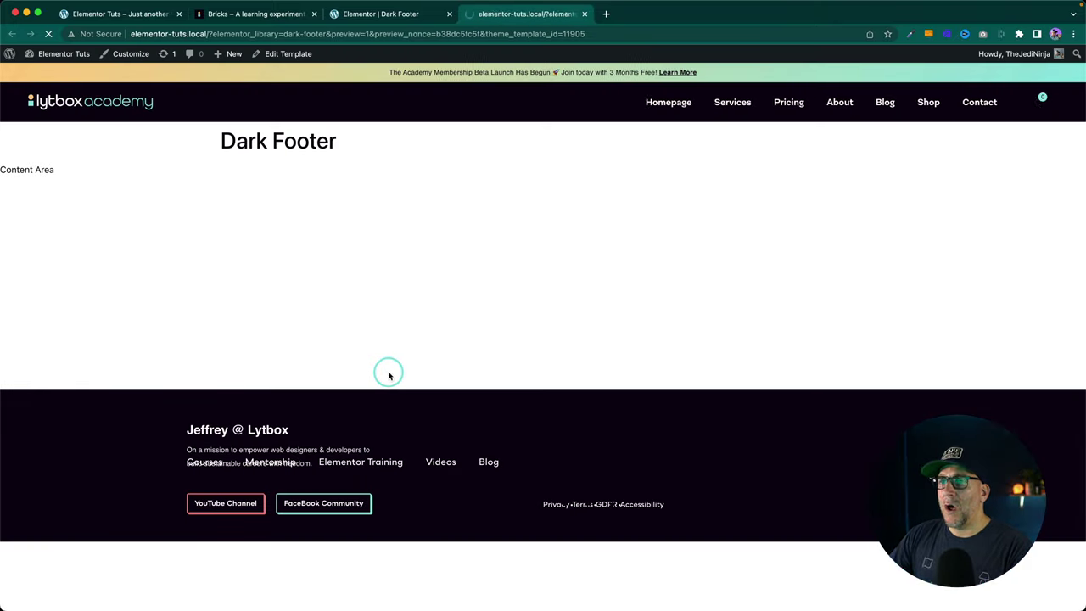
right_click(567, 404)
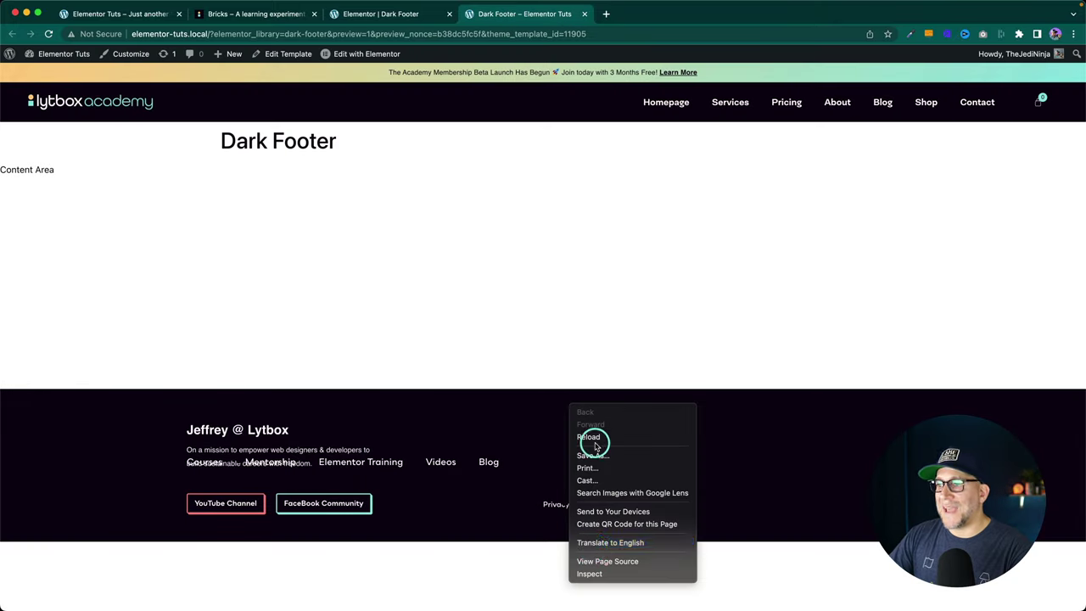
left_click(591, 578)
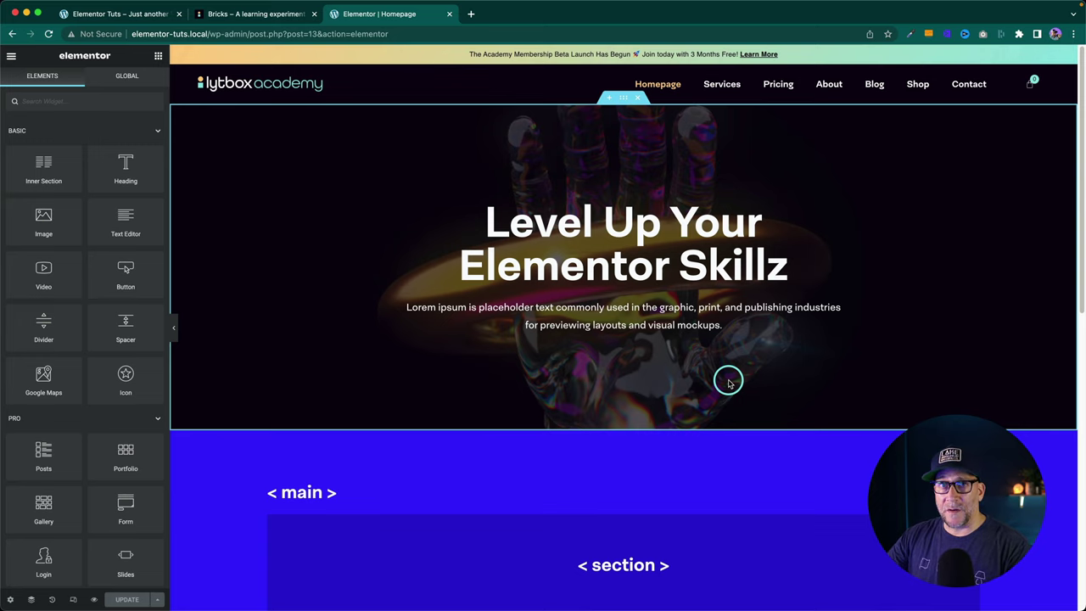
Step: Select the outer blue section below the Homepage hero and choose main as its HTML tag
scroll(728, 384, "down", 5)
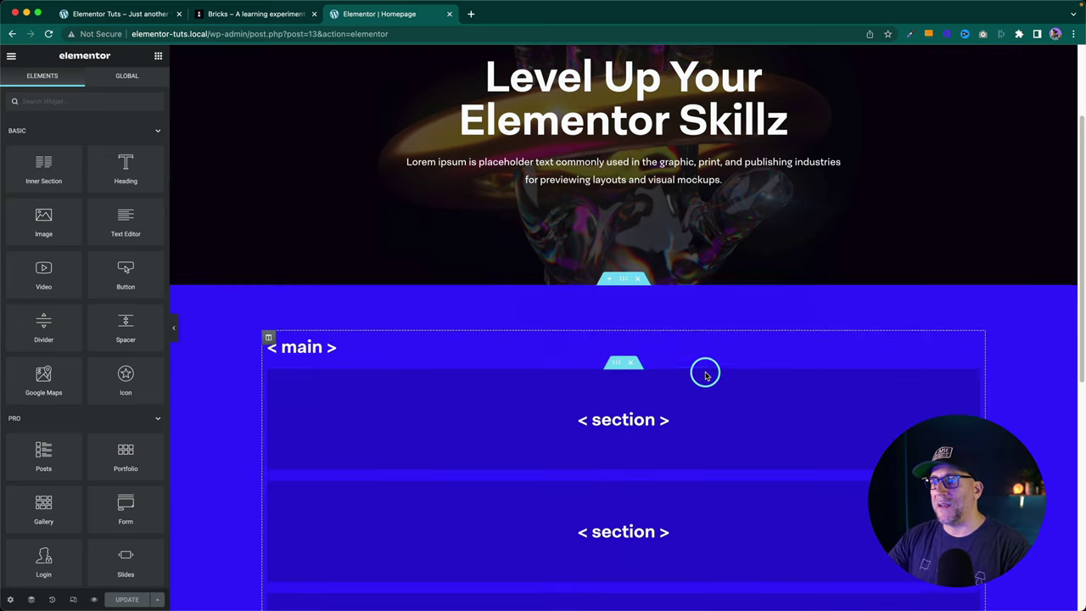
scroll(675, 365, "down", 1)
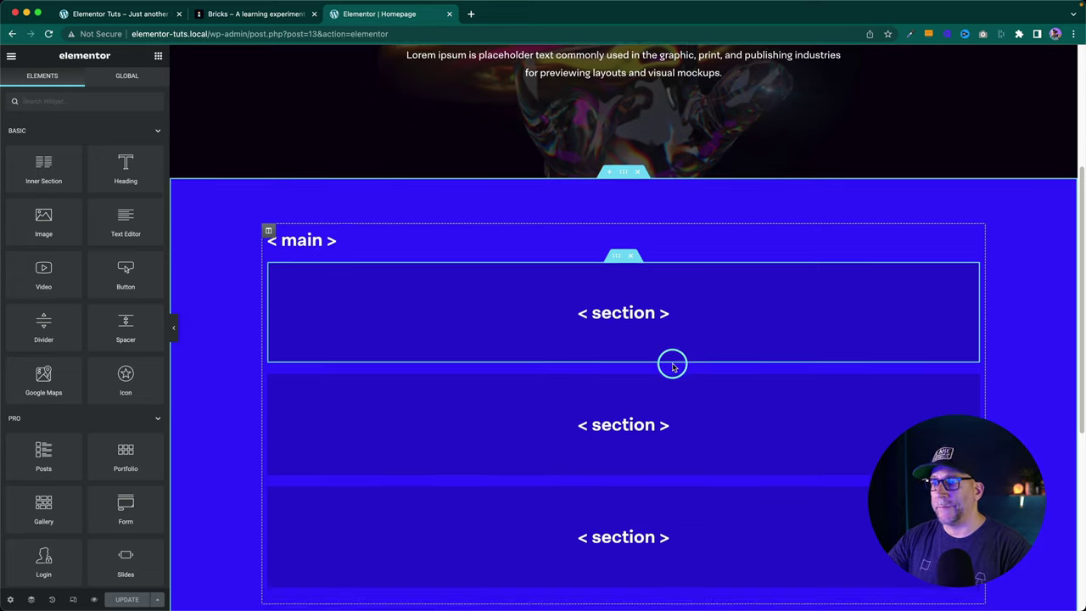
scroll(673, 225, "down", 1)
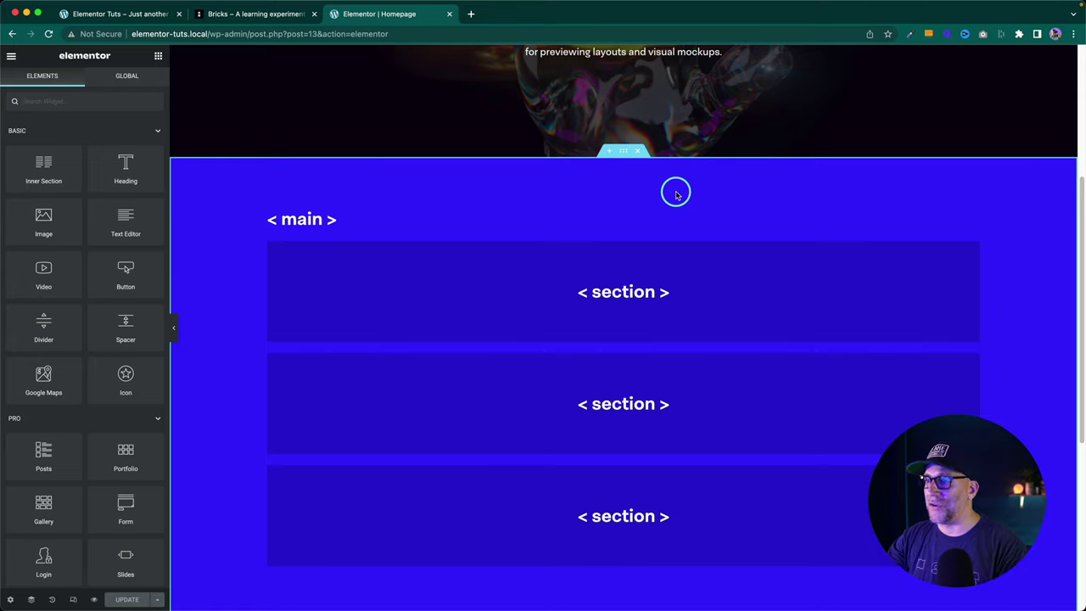
left_click(623, 155)
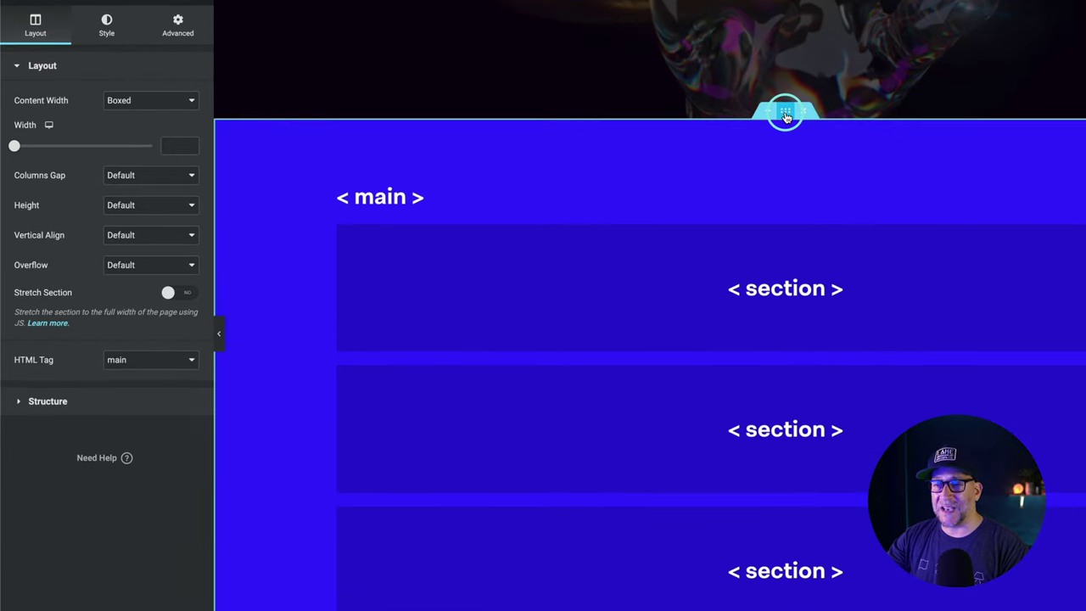
left_click_drag(786, 119, 785, 127)
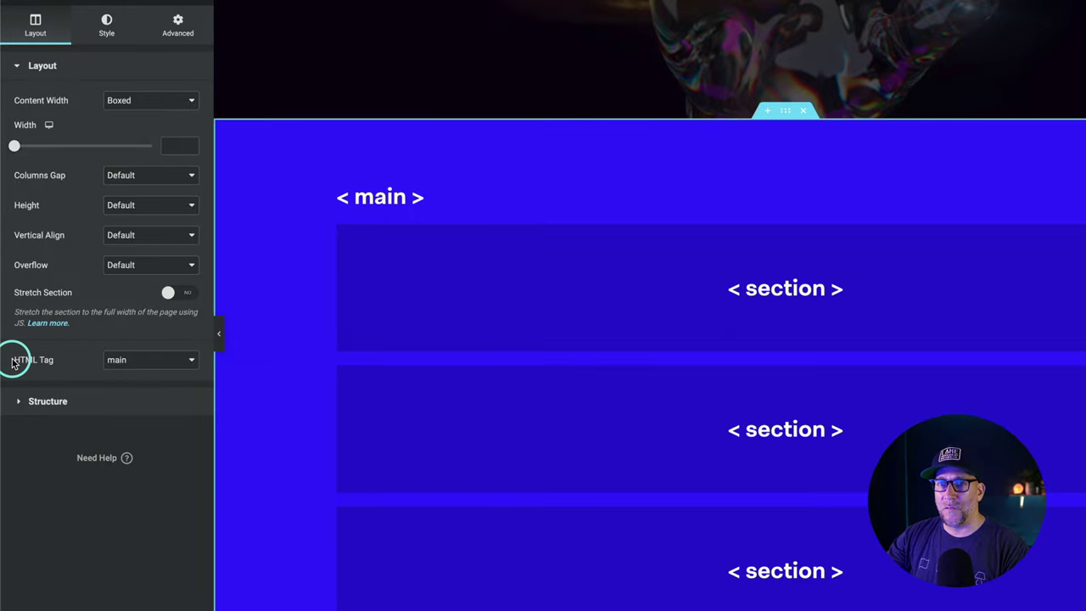
left_click_drag(14, 363, 65, 358)
left_click(161, 363)
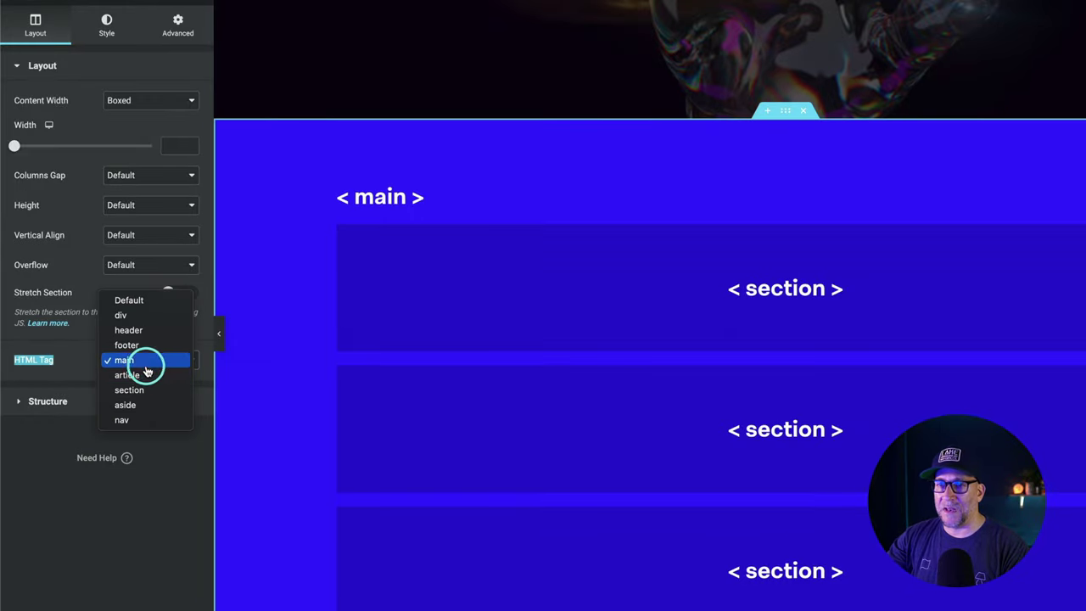
left_click(142, 359)
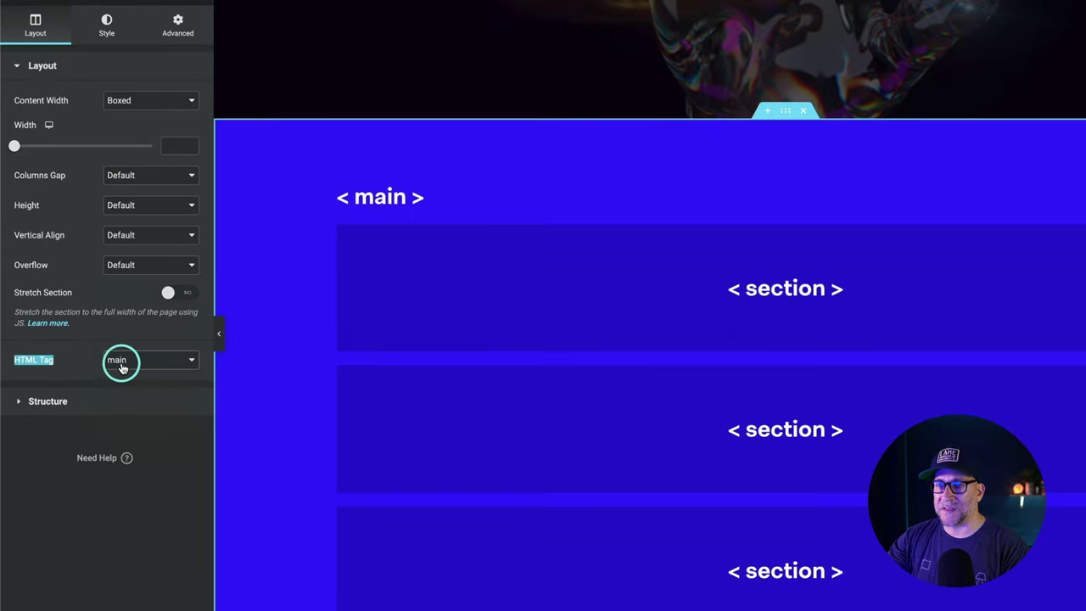
Step: Check the HTML tag setting of the first and second inner sections inside the main section
left_click(72, 365)
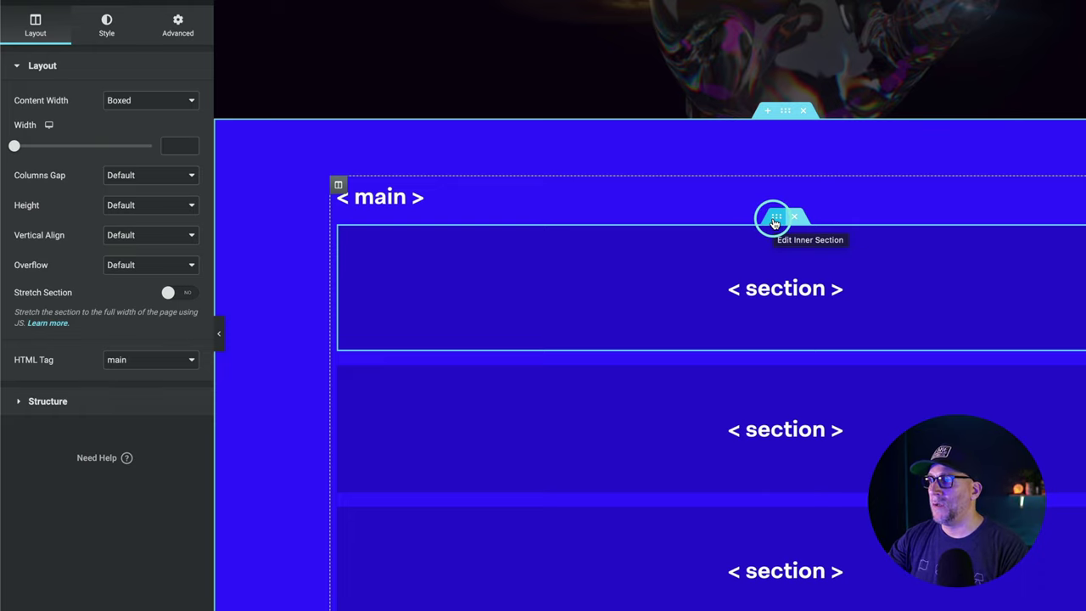
left_click(774, 222)
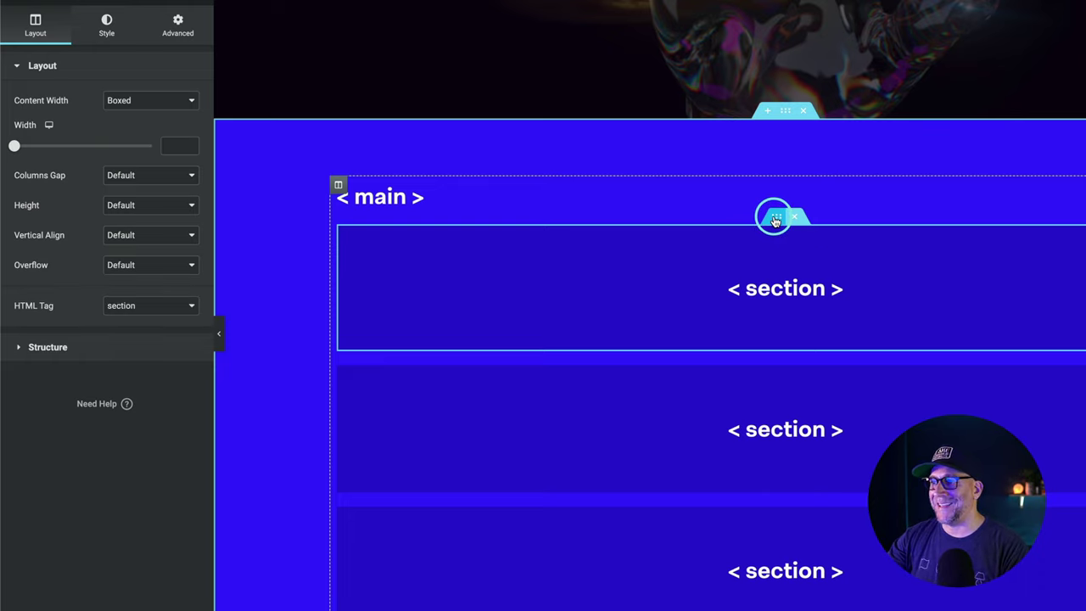
left_click(775, 361)
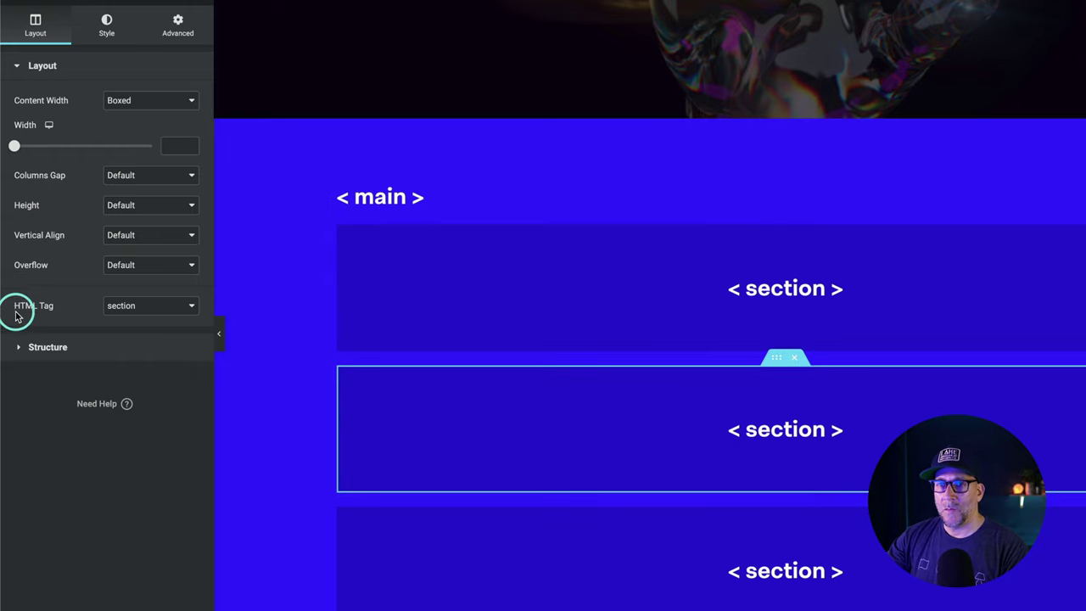
left_click_drag(15, 315, 53, 312)
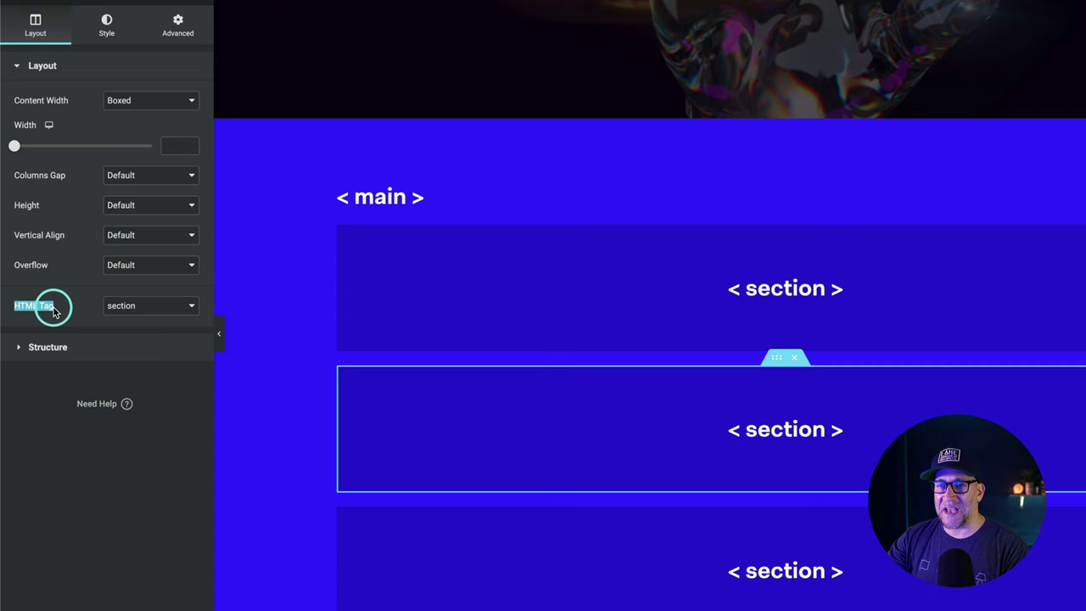
left_click(138, 305)
left_click(82, 314)
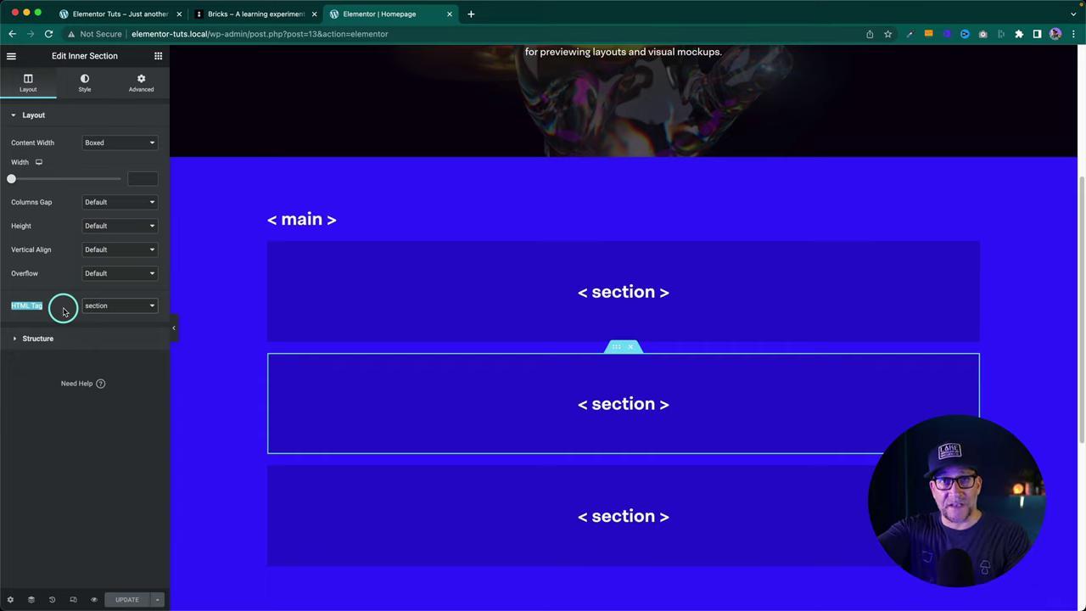
Step: Preview the Homepage and inspect the main heading in the blue section with DevTools
scroll(456, 396, "up", 5)
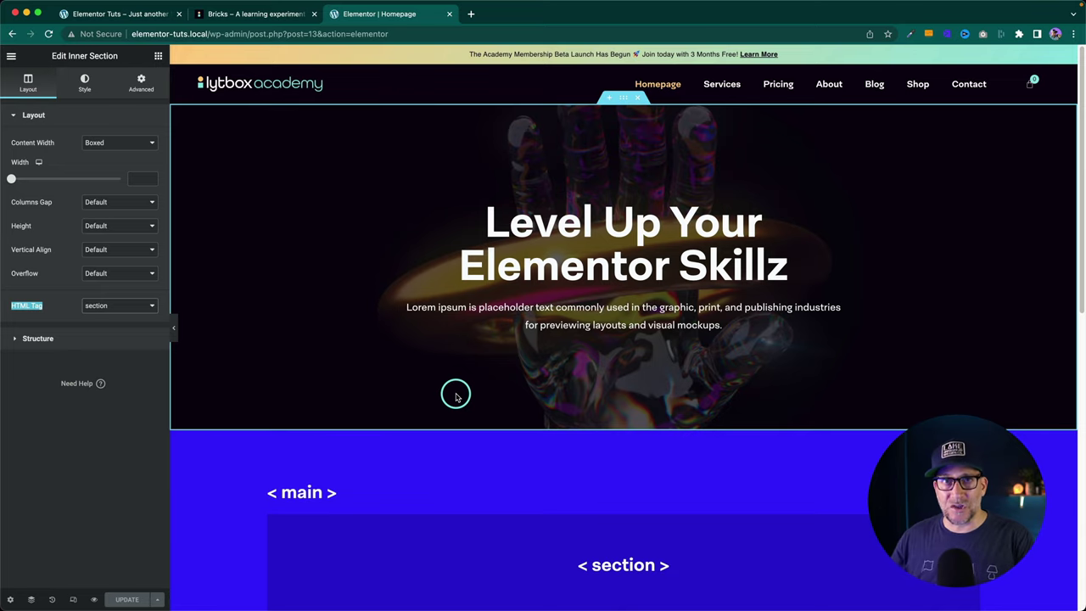
left_click(94, 598)
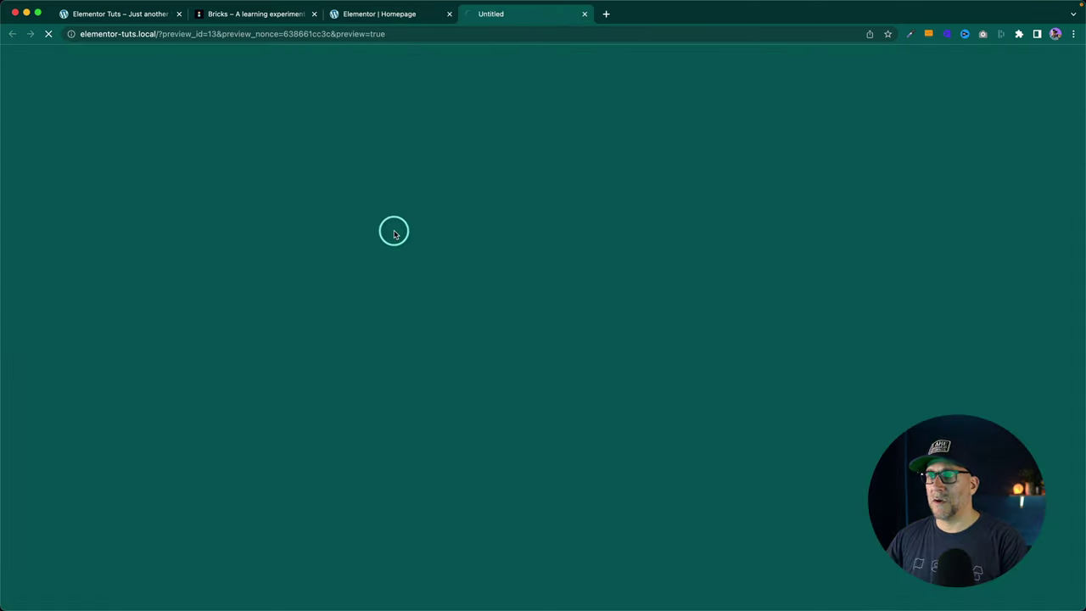
scroll(433, 365, "down", 3)
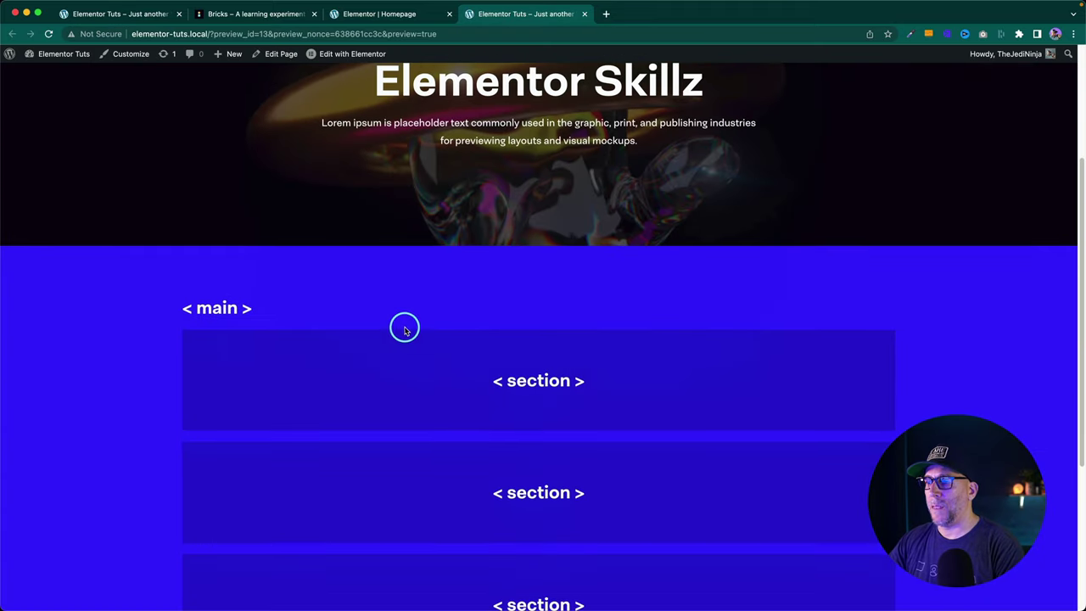
right_click(385, 308)
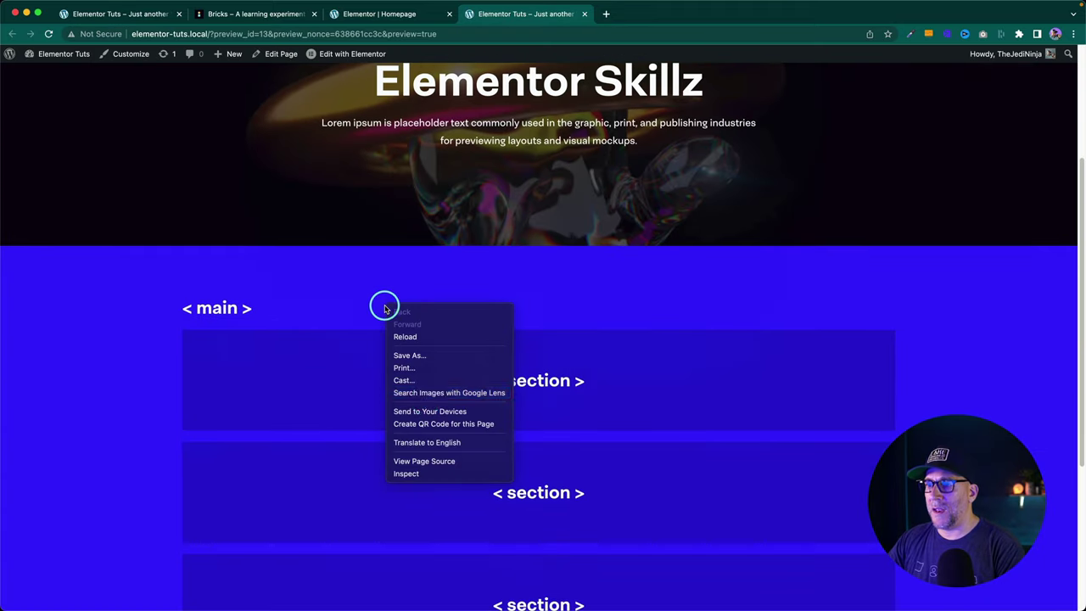
left_click(419, 472)
Step: Move the DevTools window aside, then collapse and reopen the main element to examine its nested sections
left_click_drag(347, 39, 660, 80)
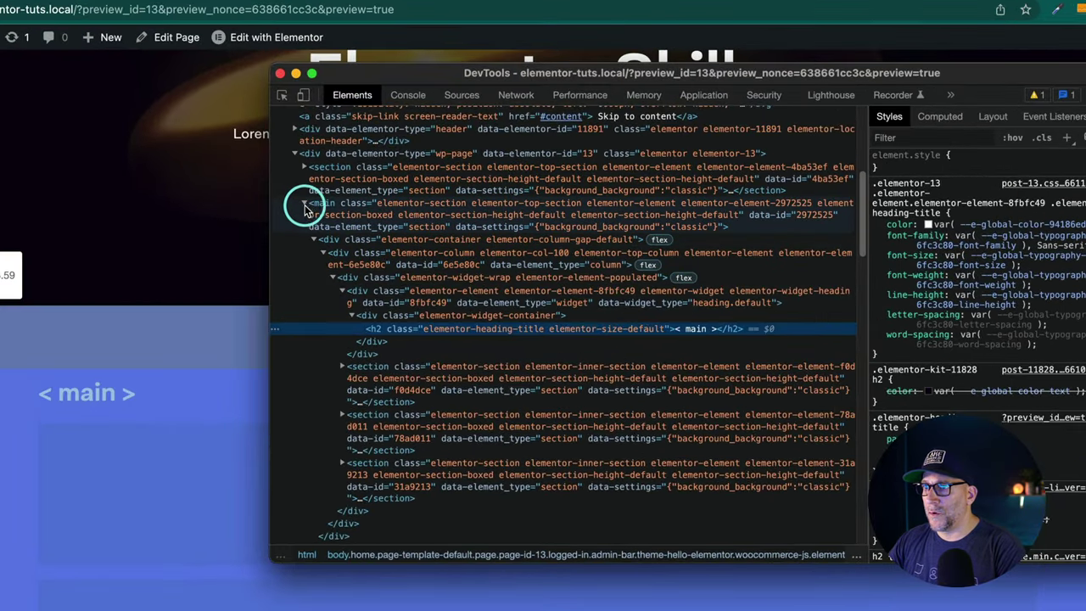
left_click(367, 171)
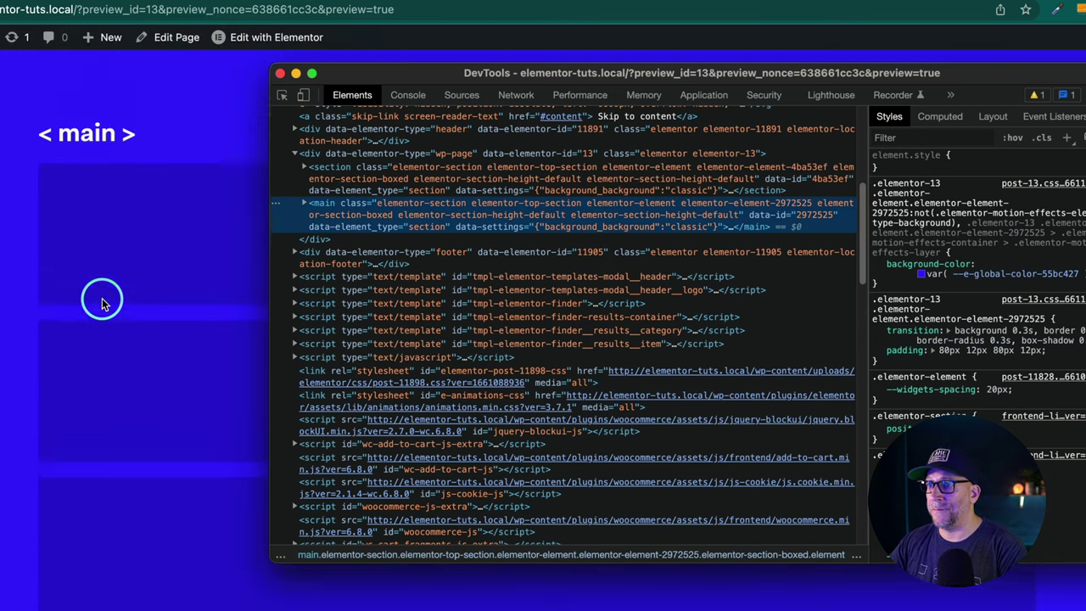
left_click(306, 205)
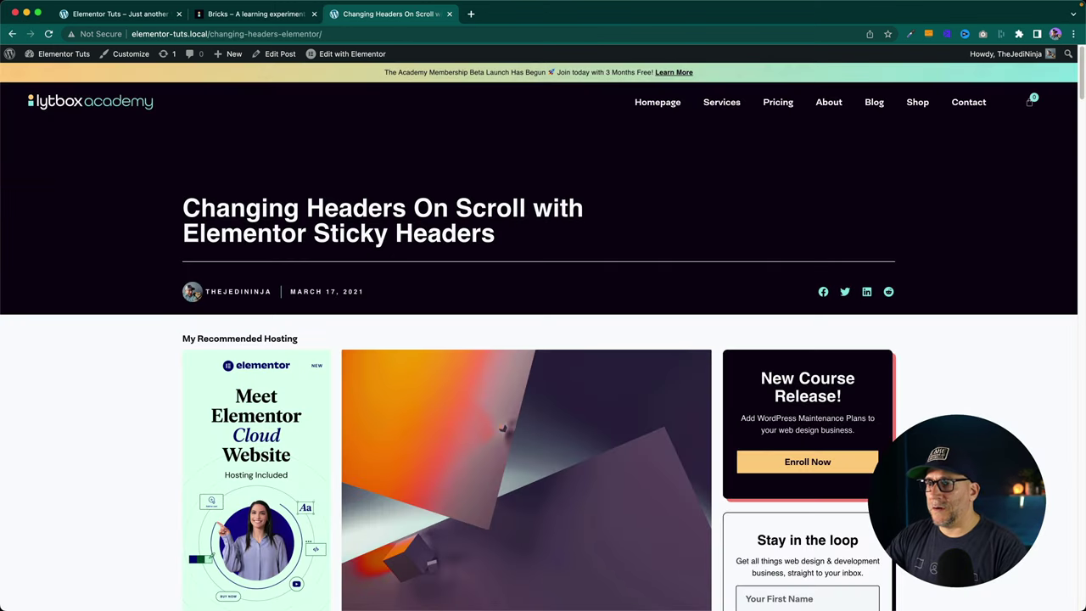
Step: Examine the Changing Headers On Scroll post's layout, including its article content and the two side columns
scroll(746, 458, "down", 5)
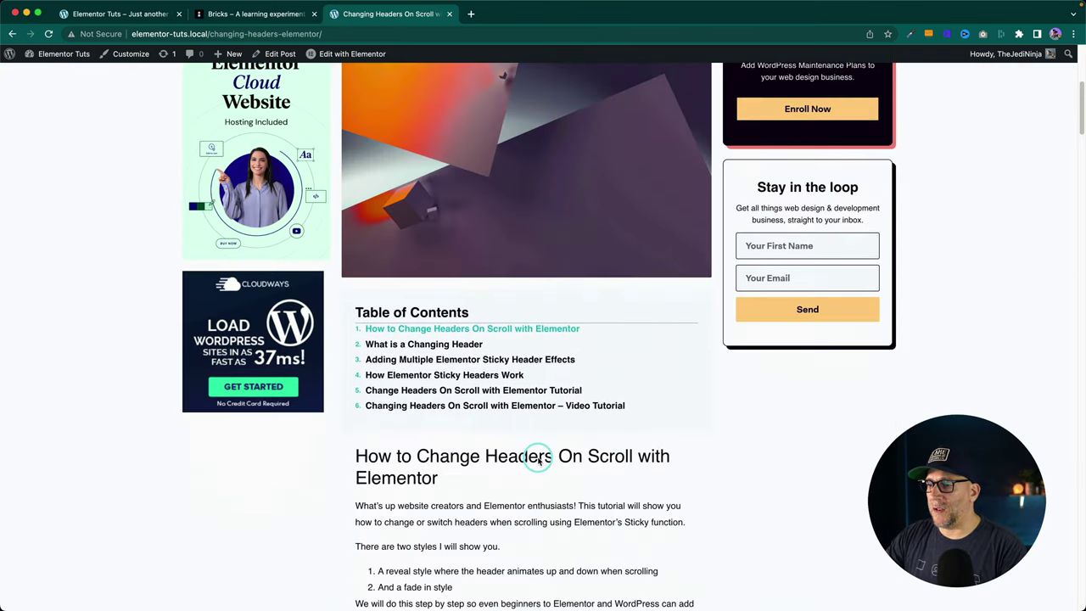
scroll(538, 458, "down", 10)
scroll(506, 422, "down", 8)
scroll(506, 426, "up", 16)
scroll(501, 431, "up", 4)
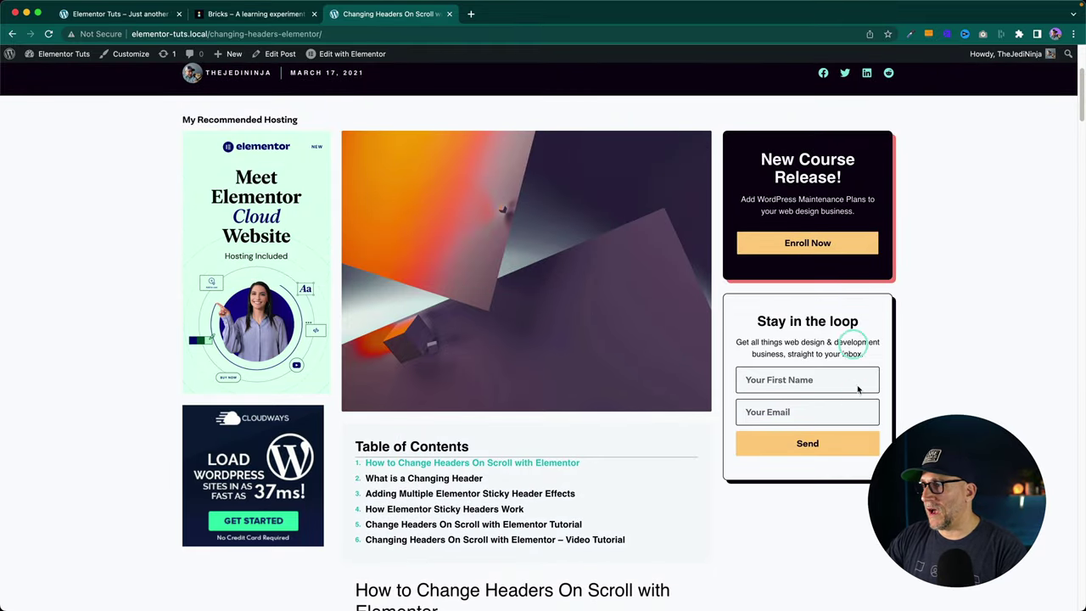
scroll(568, 445, "up", 3)
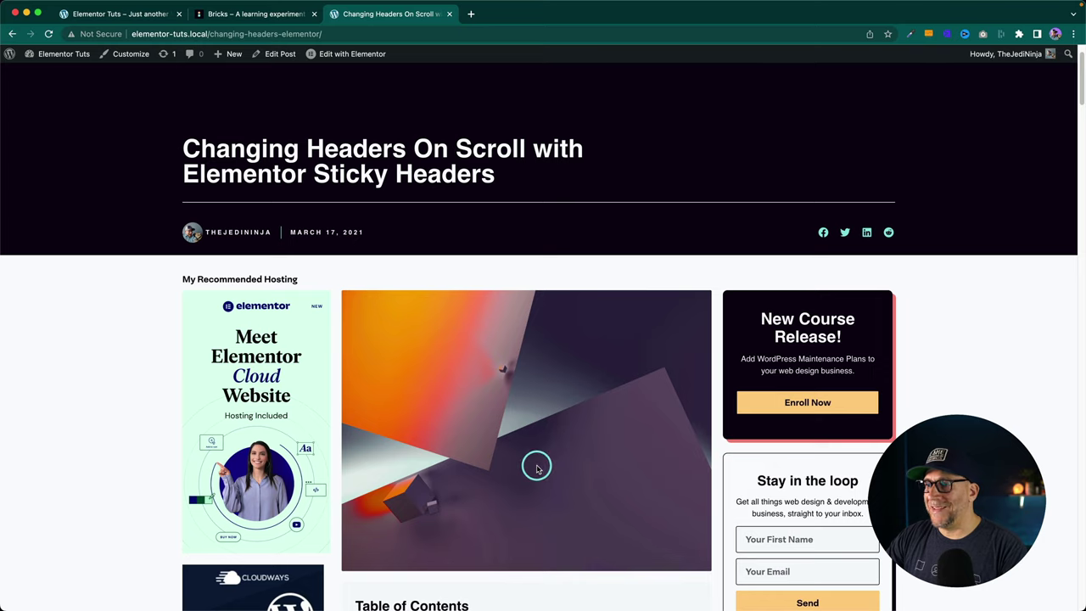
scroll(536, 468, "down", 3)
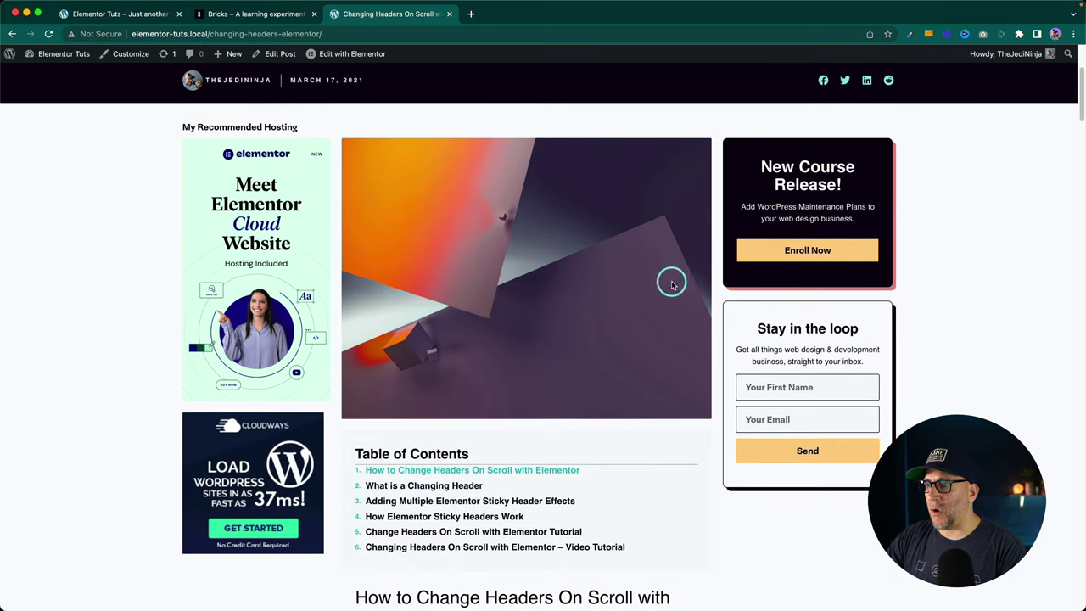
scroll(590, 523, "down", 8)
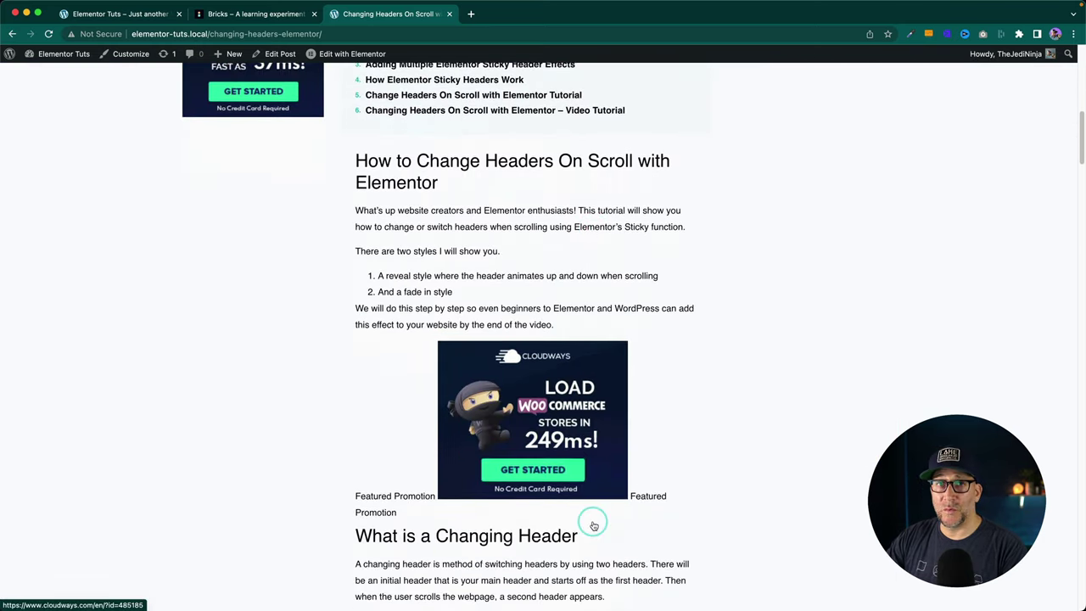
scroll(593, 525, "down", 7)
scroll(593, 522, "down", 4)
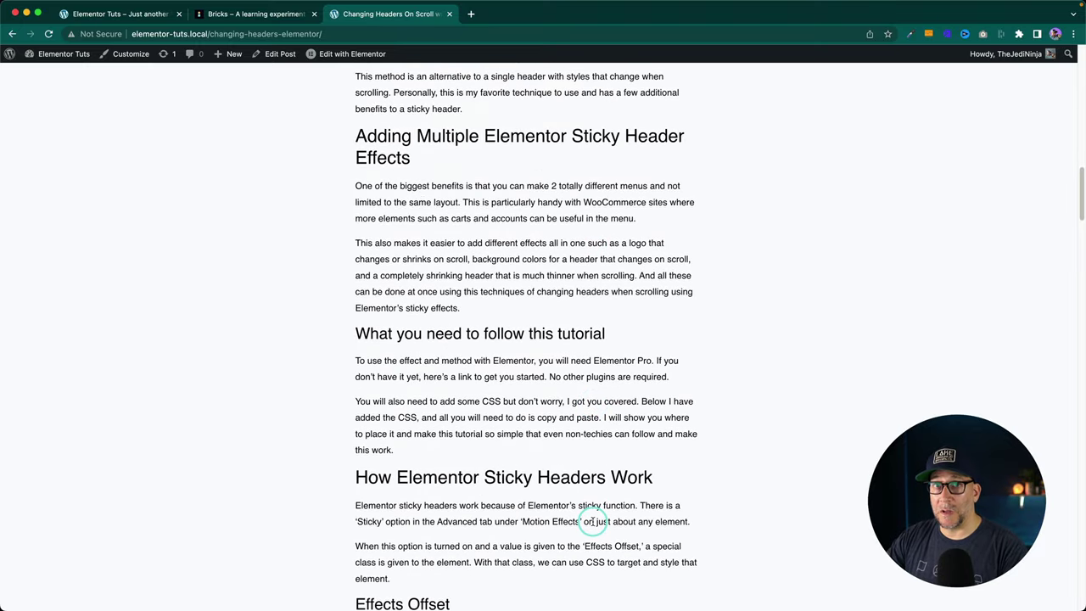
scroll(591, 521, "up", 20)
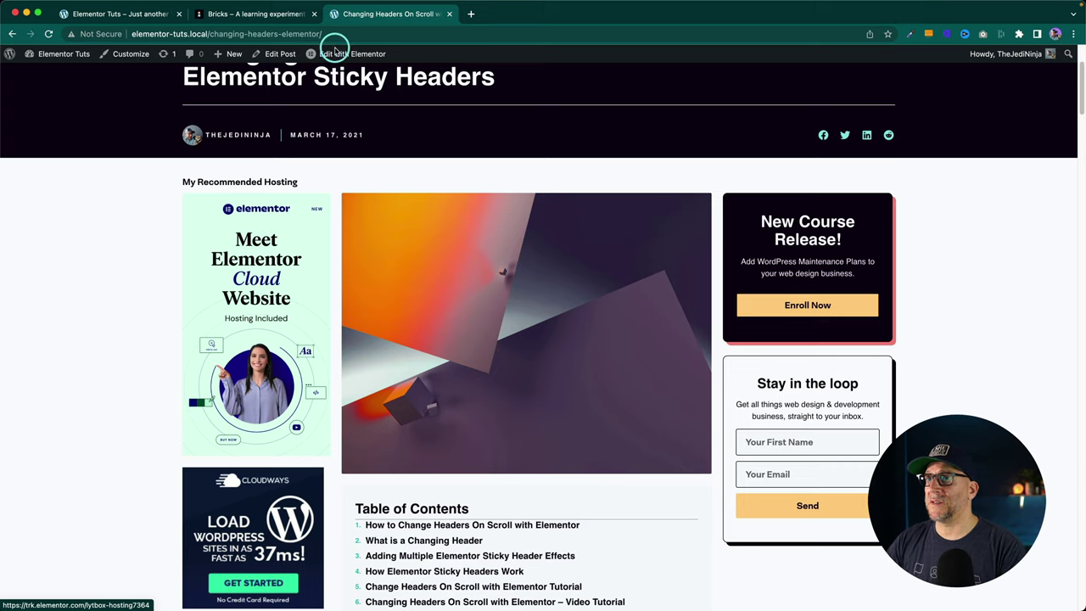
Step: In the Single V.2 template, try article as the HTML tag of the section below the post title, and restore section
mouse_move(335, 51)
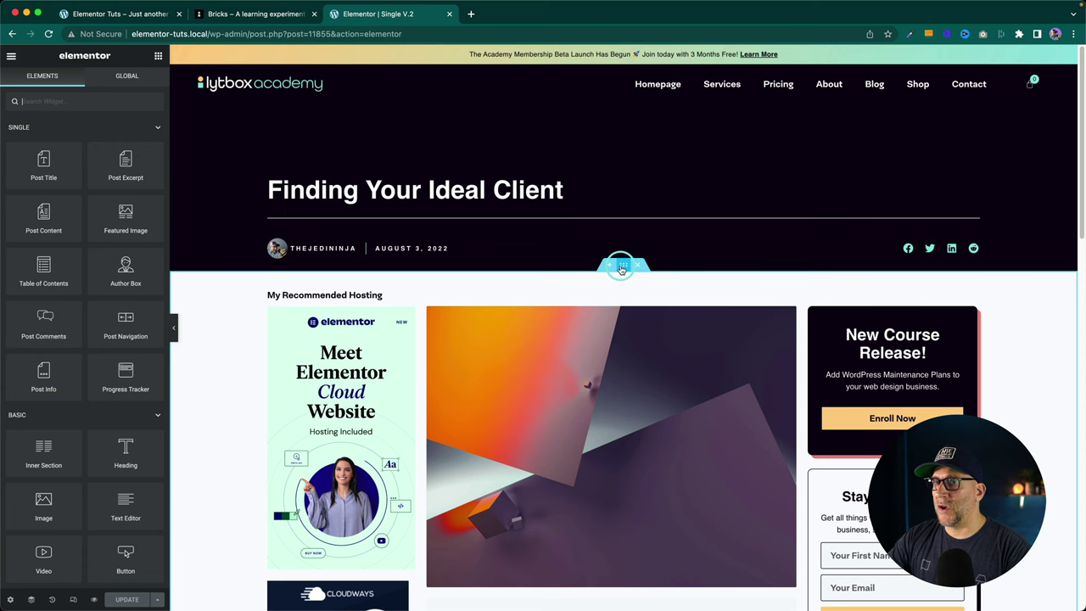
left_click(622, 267)
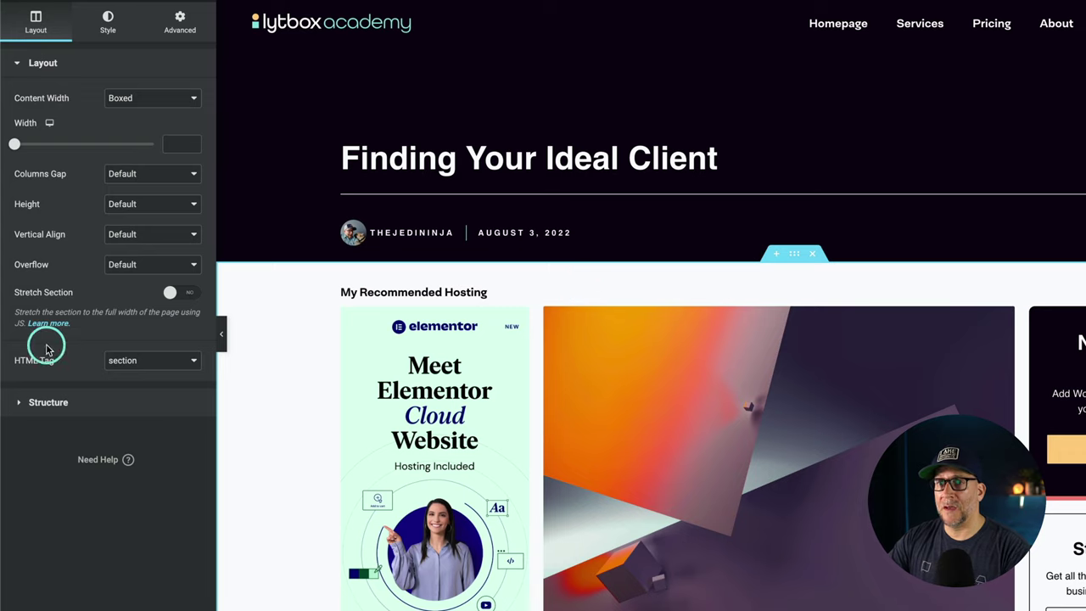
left_click_drag(12, 361, 56, 363)
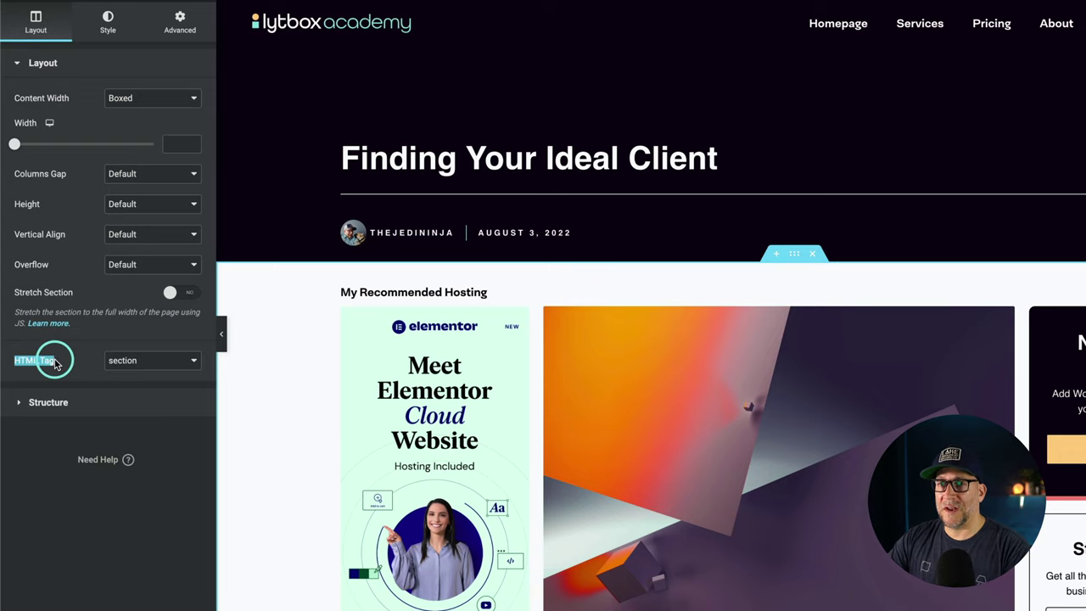
left_click(130, 367)
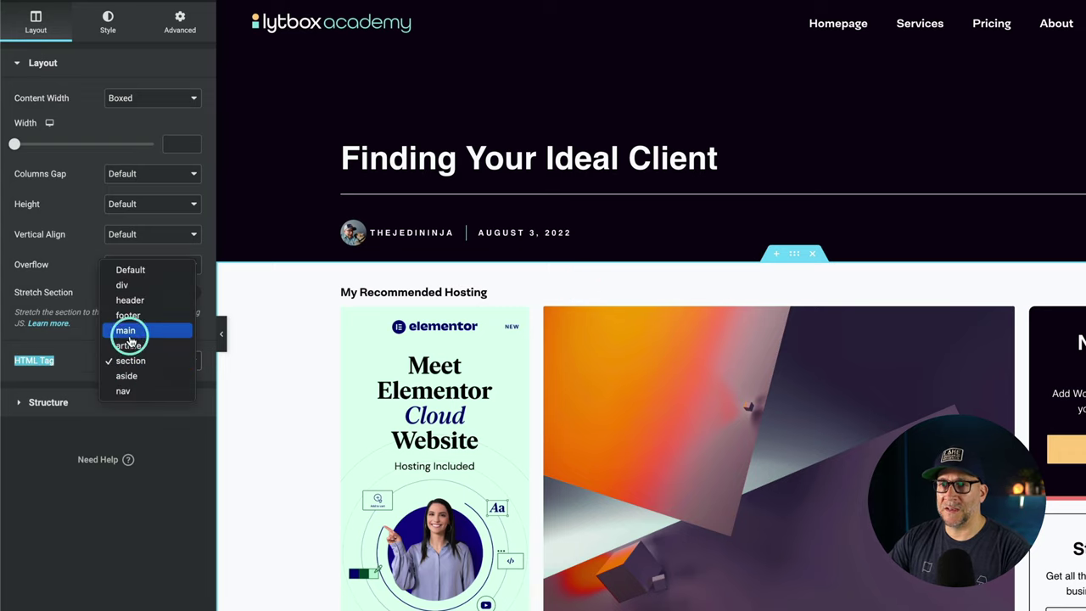
left_click(128, 347)
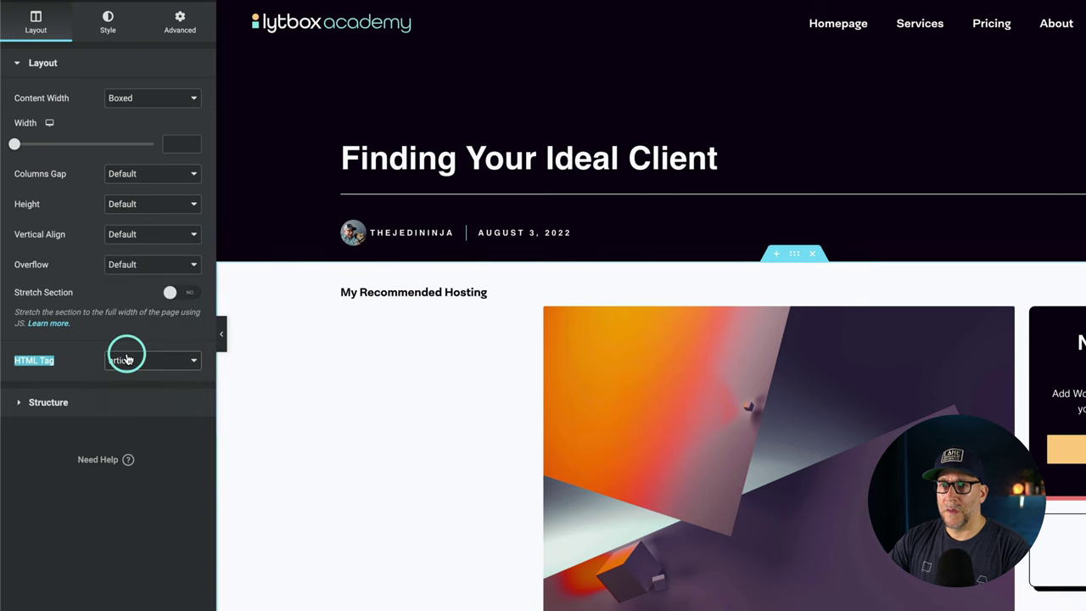
left_click(127, 361)
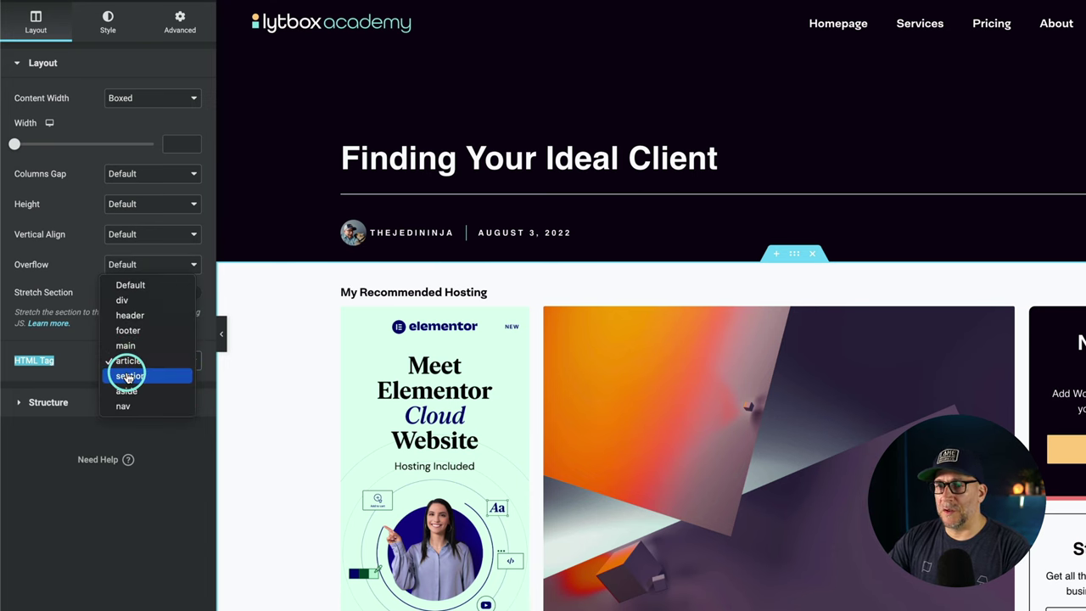
left_click(129, 376)
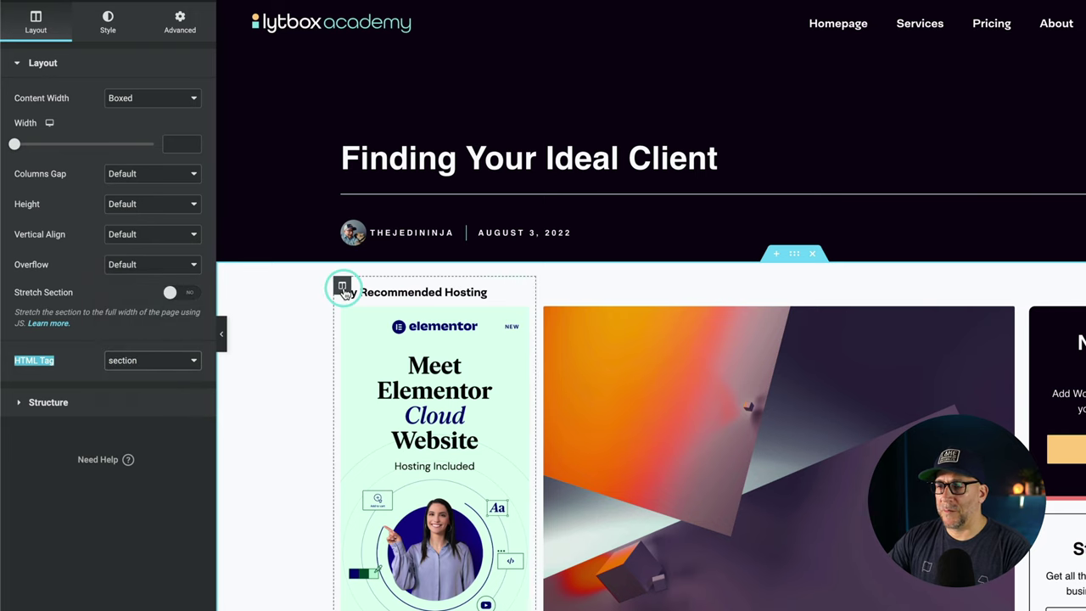
Step: Choose article as the HTML tag of the middle column holding the post's featured image and content
mouse_move(544, 297)
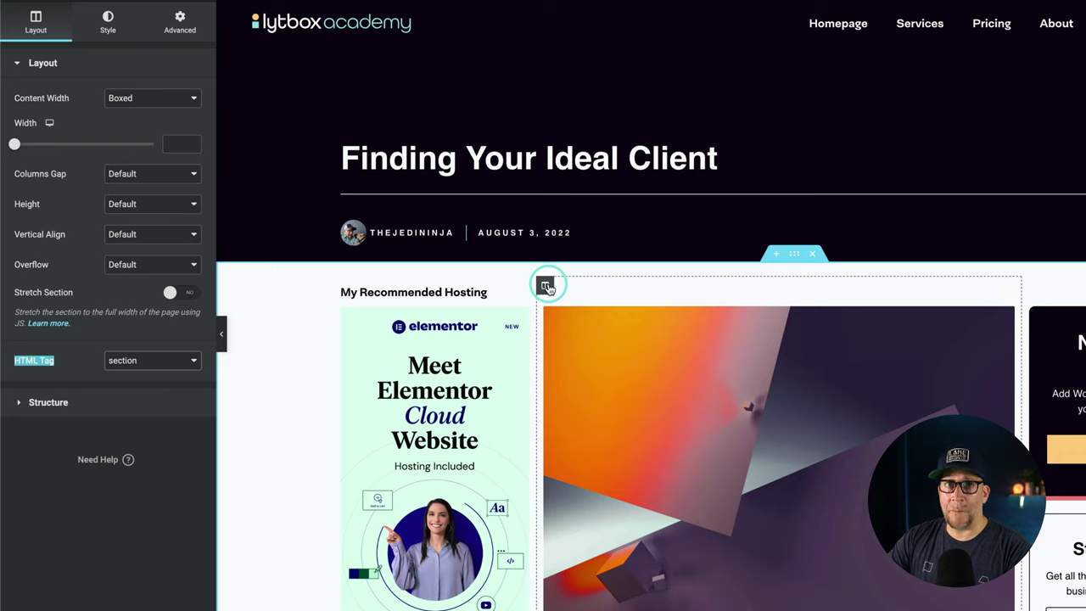
left_click(545, 286)
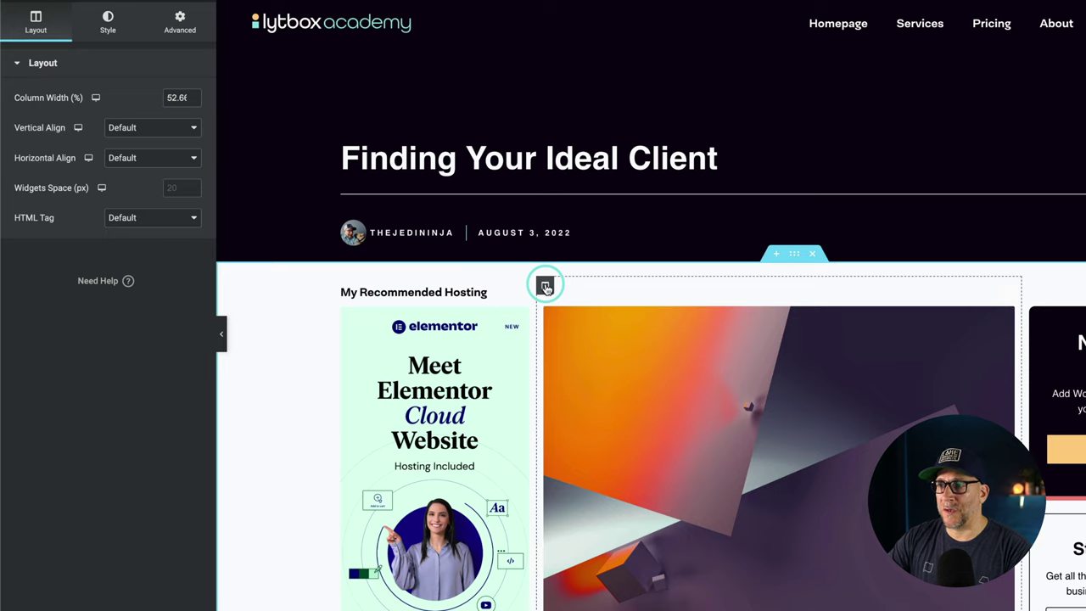
left_click_drag(14, 220, 56, 218)
left_click(133, 218)
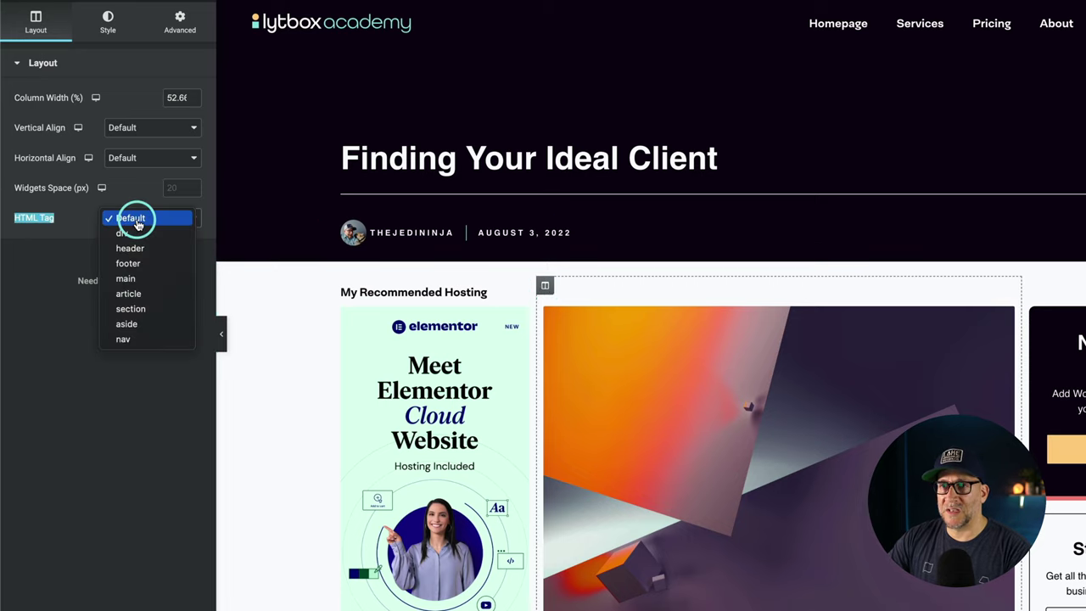
left_click(140, 294)
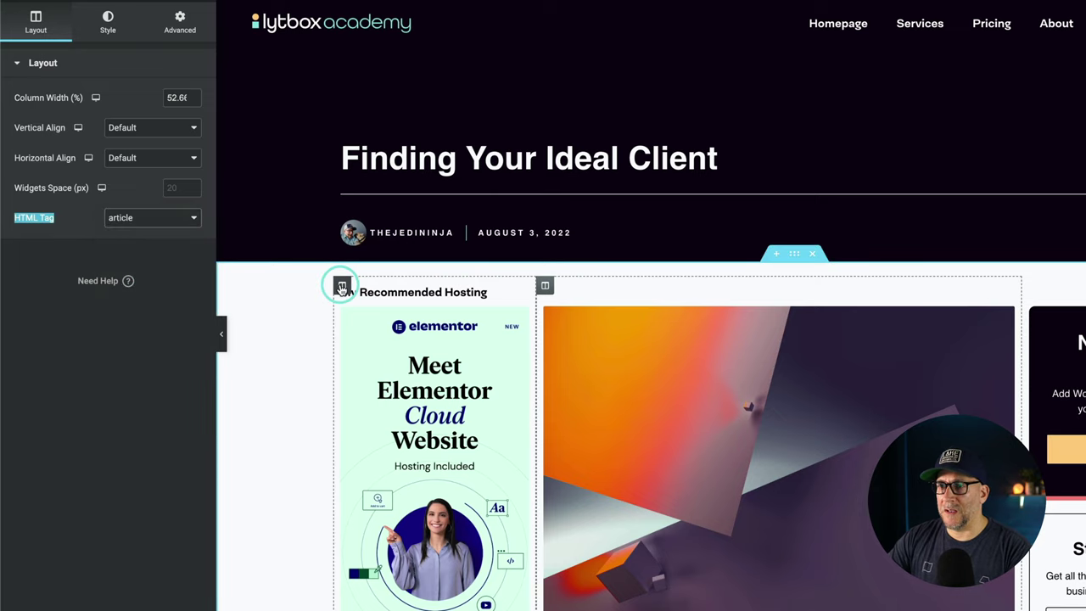
Step: Choose aside as the HTML tag of the My Recommended Hosting column
left_click(341, 287)
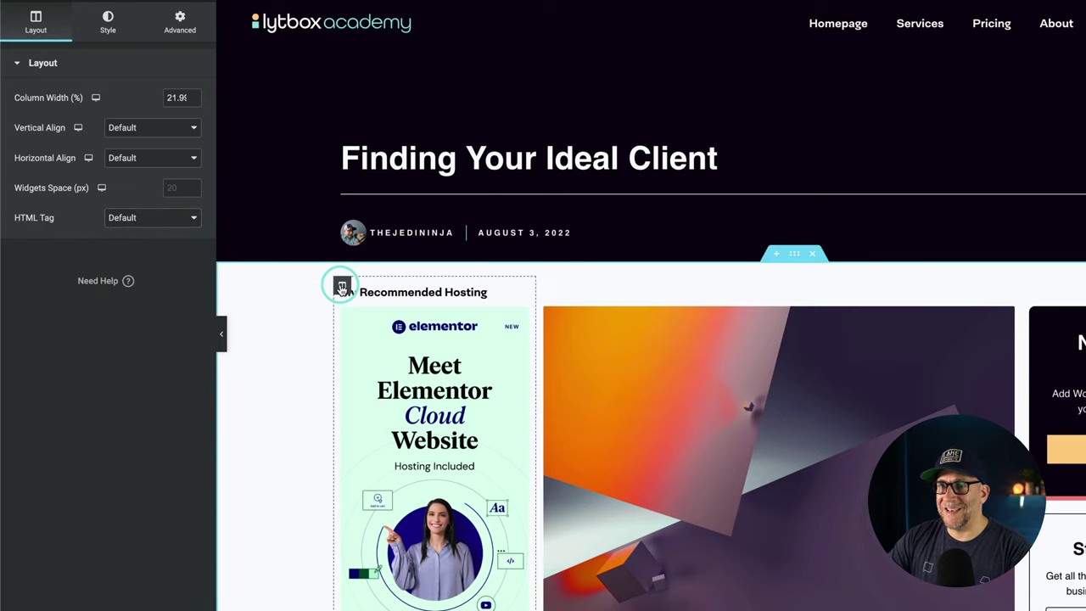
left_click(146, 219)
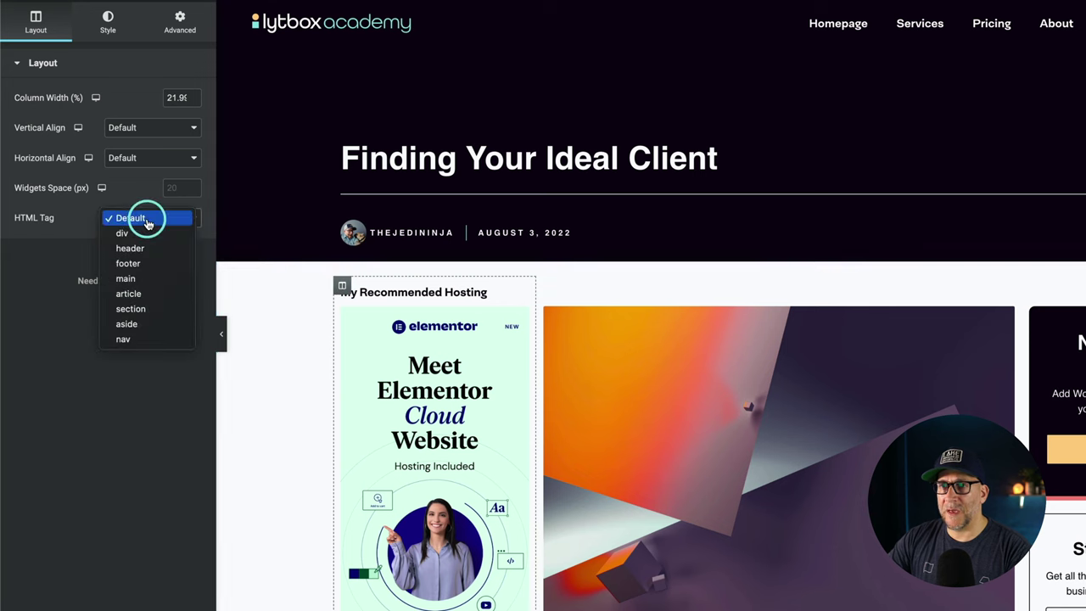
left_click(136, 323)
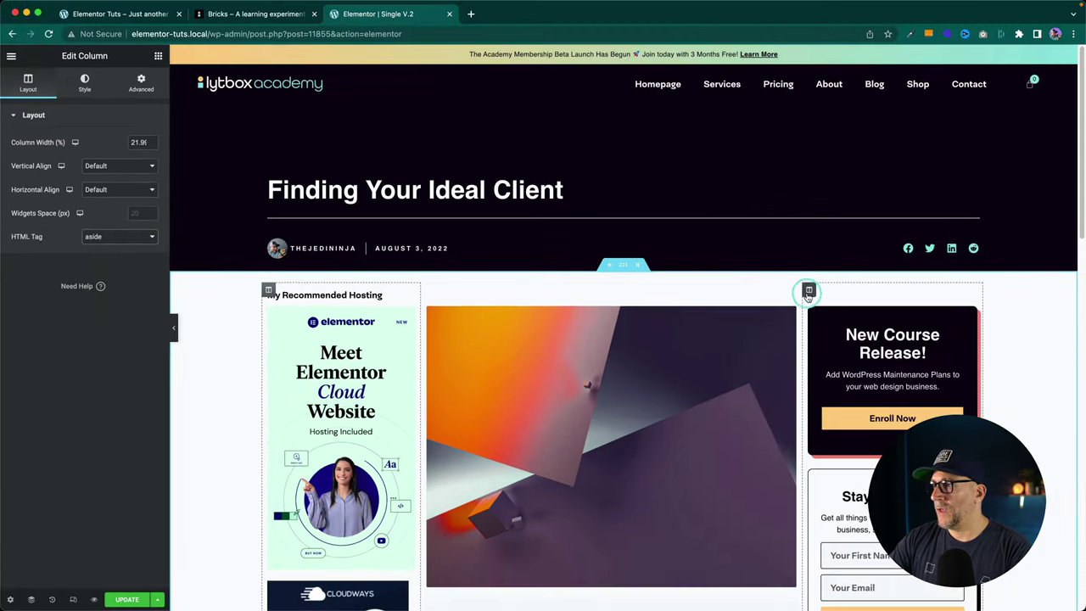
Step: Choose aside as the HTML tag of the column holding the New Course Release box and the newsletter form
left_click(810, 291)
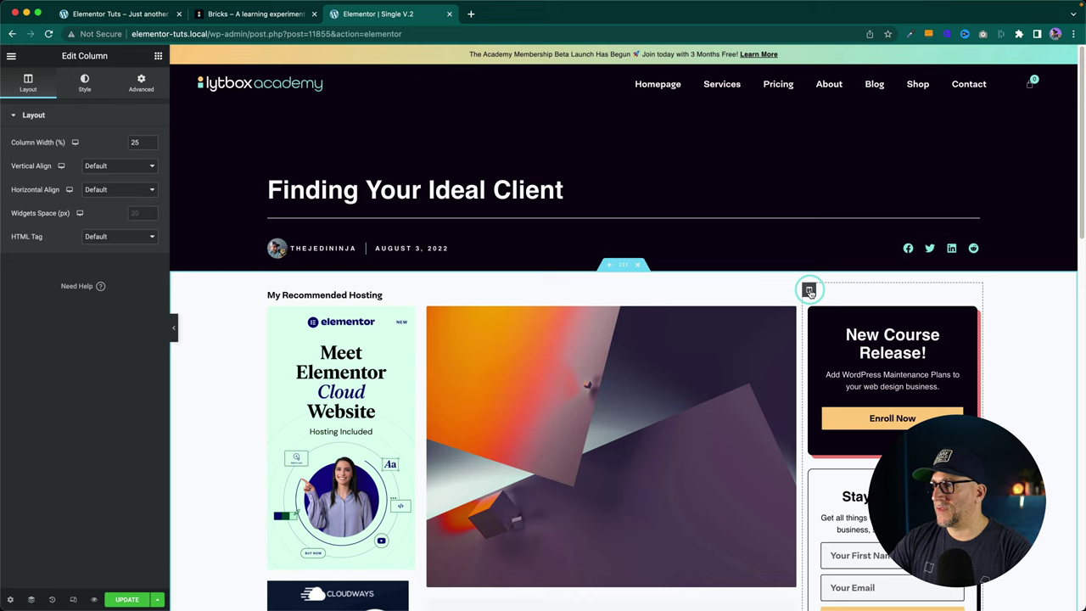
left_click(145, 238)
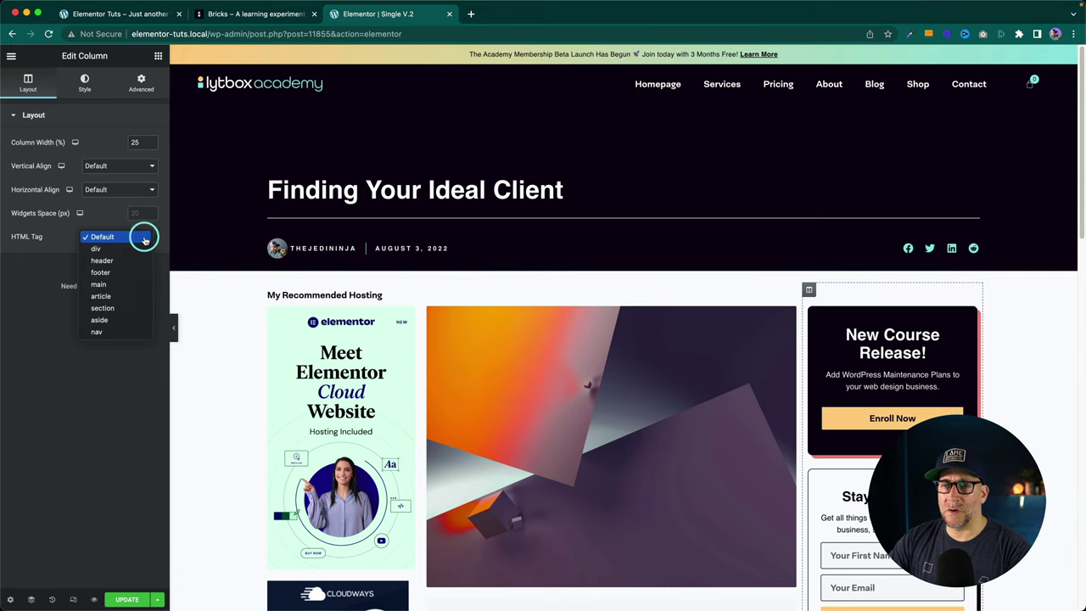
left_click(100, 320)
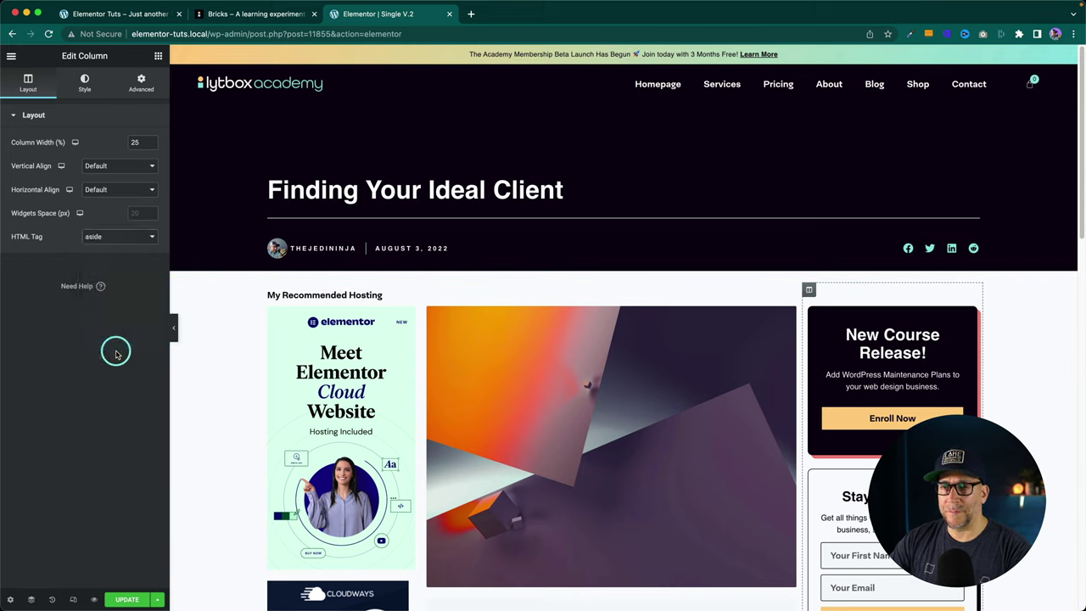
Step: Preview the Single V.2 template and inspect the content paragraph below the table of contents in DevTools
left_click(93, 600)
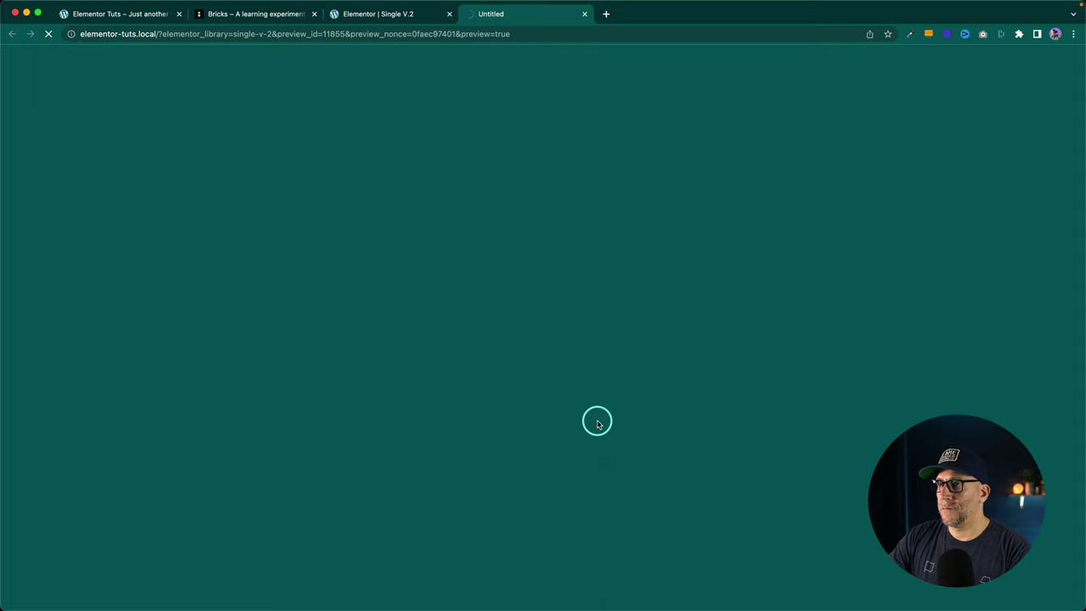
scroll(509, 407, "down", 3)
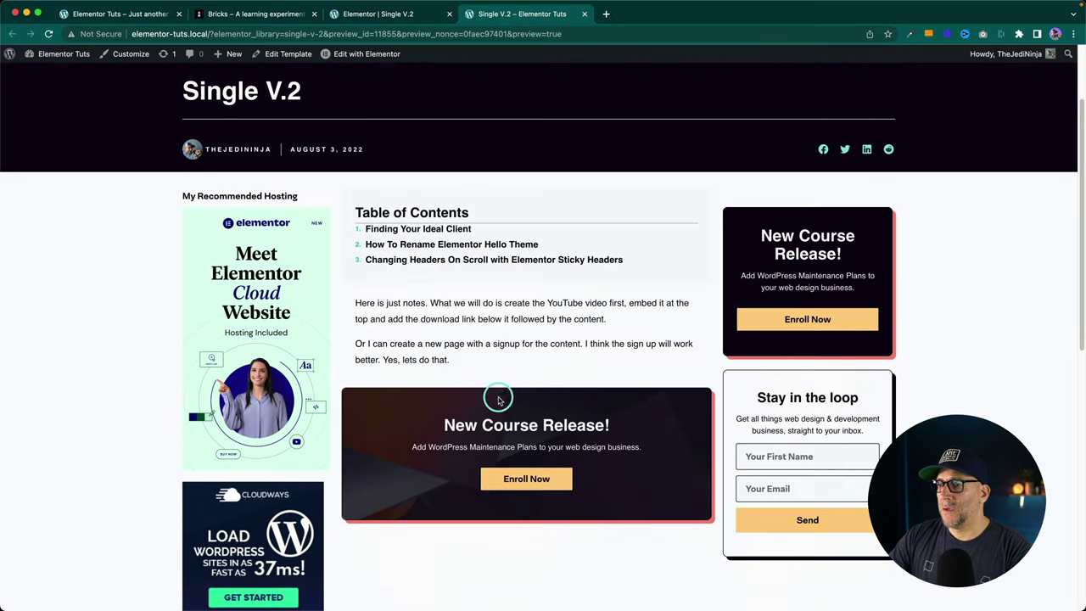
right_click(380, 311)
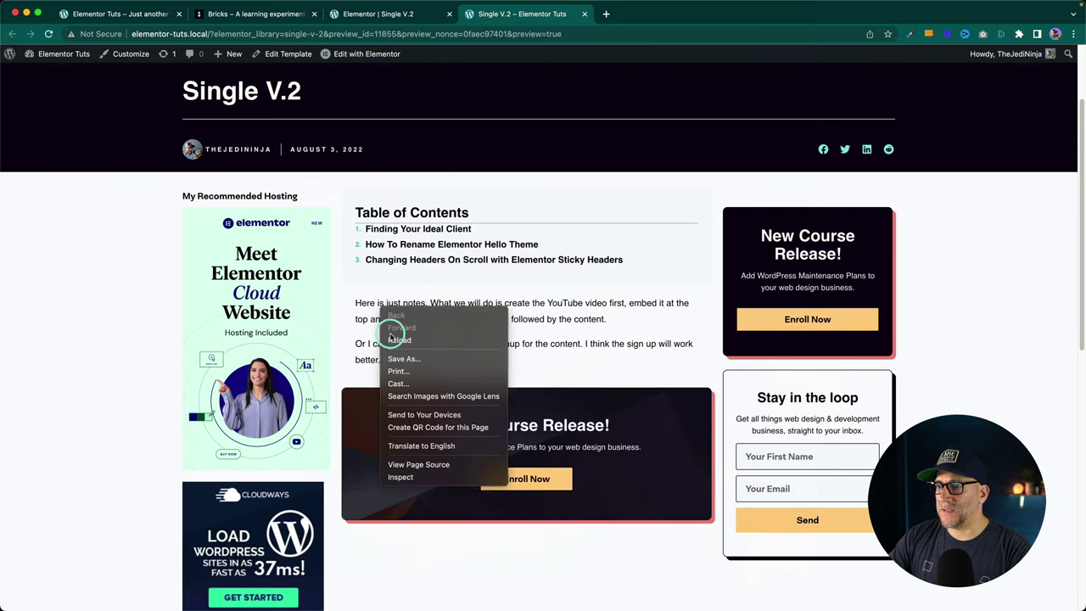
left_click(409, 478)
left_click_drag(485, 80, 570, 78)
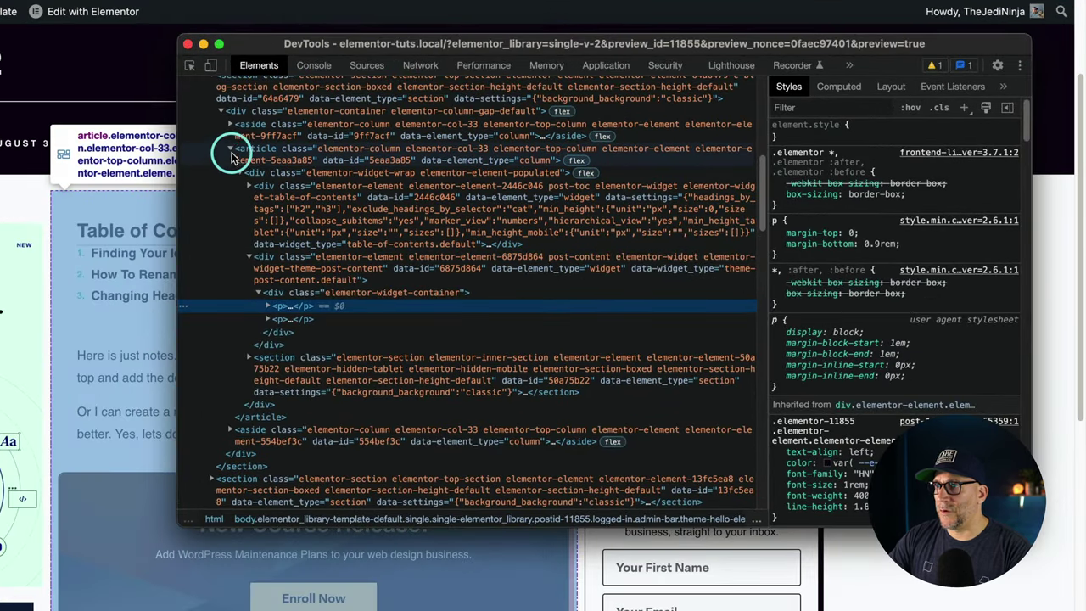
Step: Collapse the article element in the DOM tree and examine it and the two aside elements around it
left_click(231, 149)
left_click(242, 151)
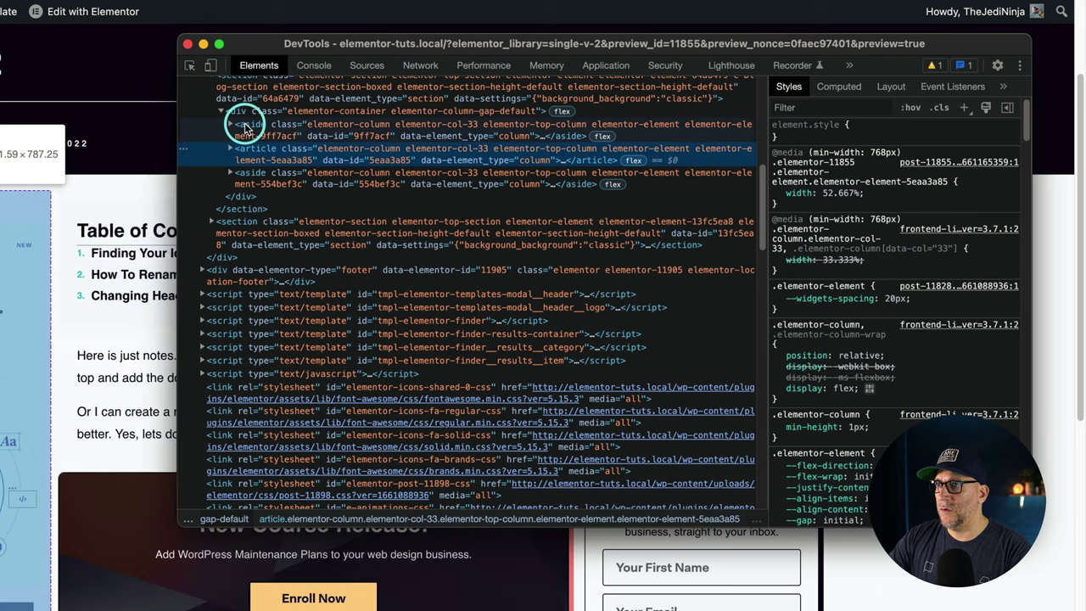
left_click(247, 125)
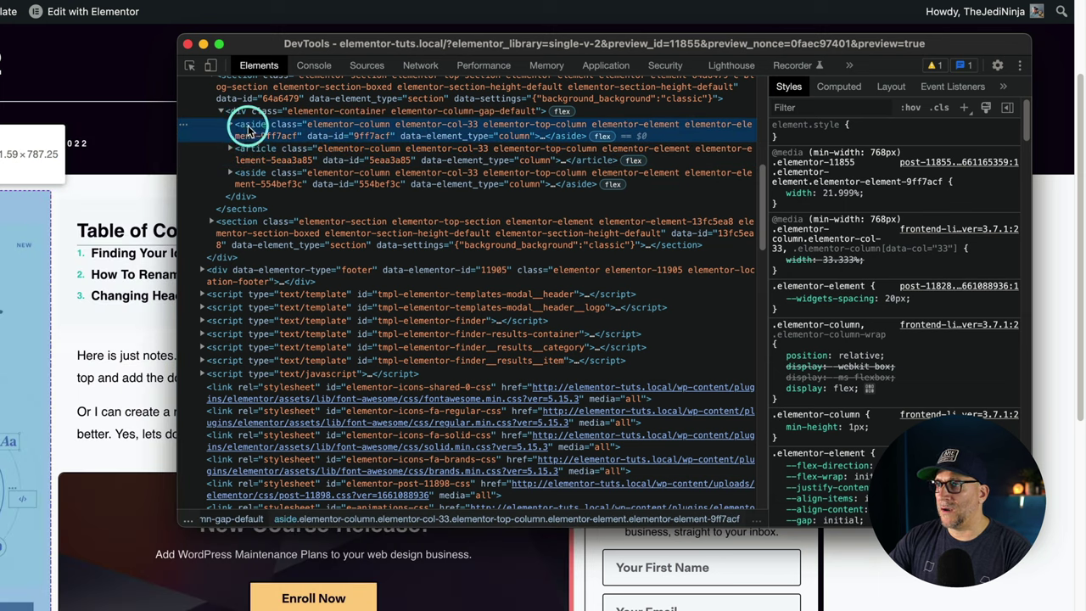
left_click(246, 174)
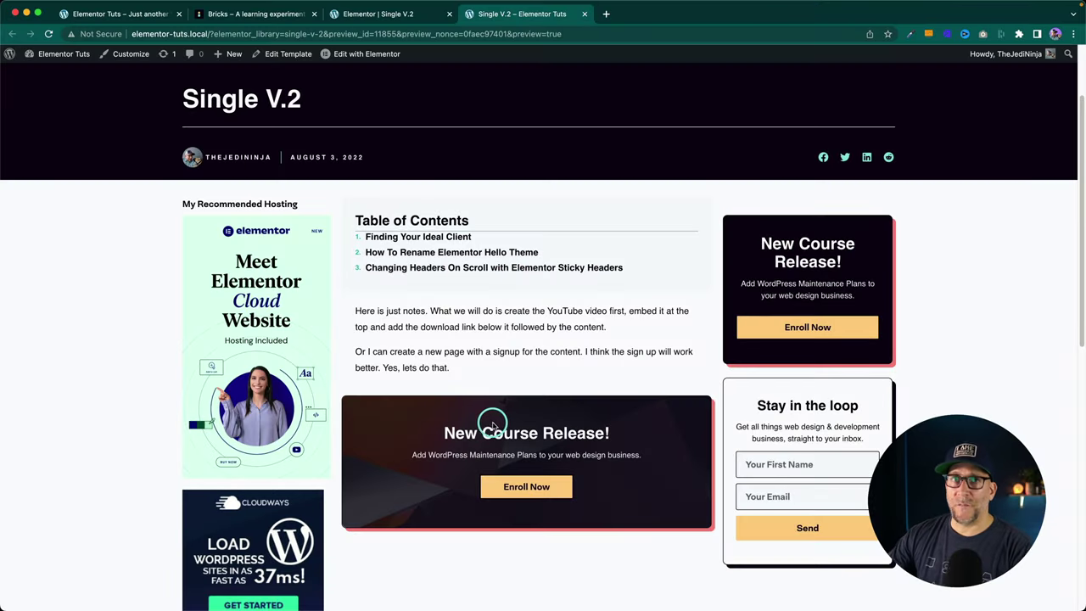
Step: Inspect the preview page's navigation area, examine its header element in the DOM tree, and close DevTools
scroll(492, 419, "up", 3)
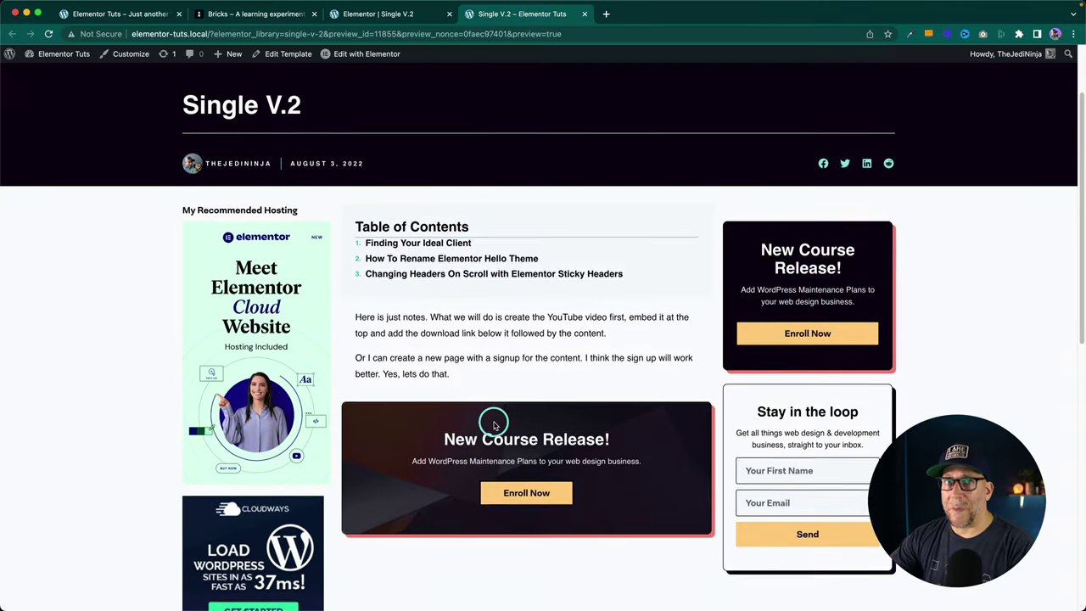
right_click(512, 102)
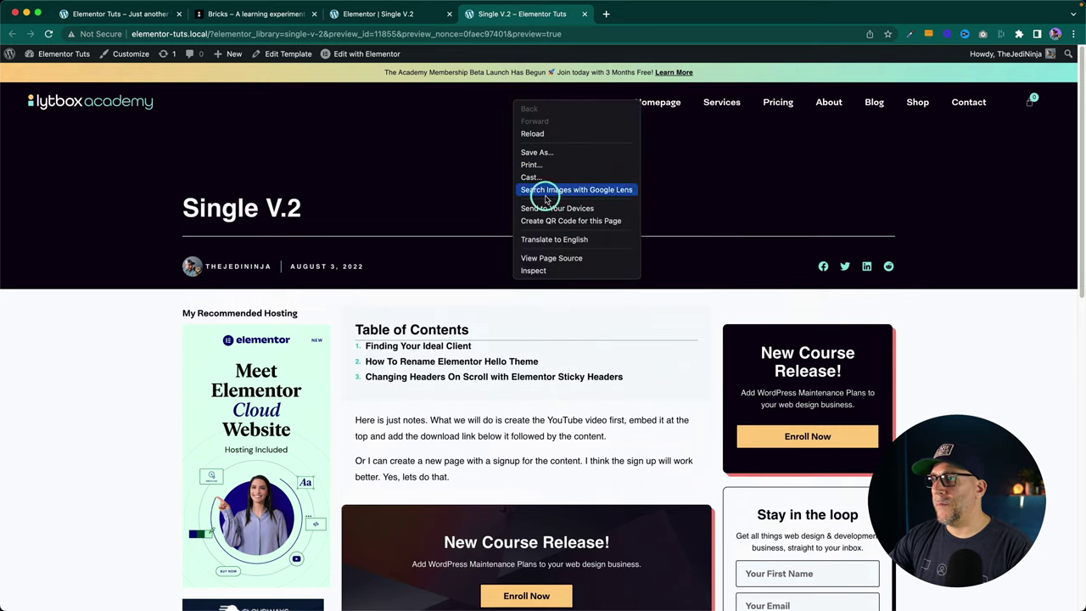
left_click(536, 270)
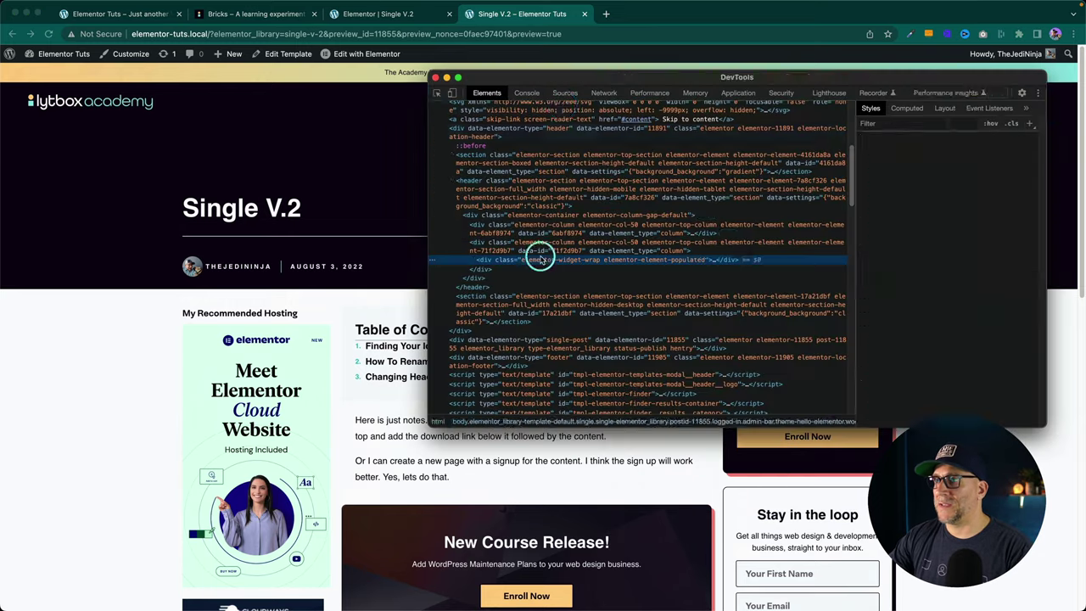
left_click_drag(562, 77, 555, 97)
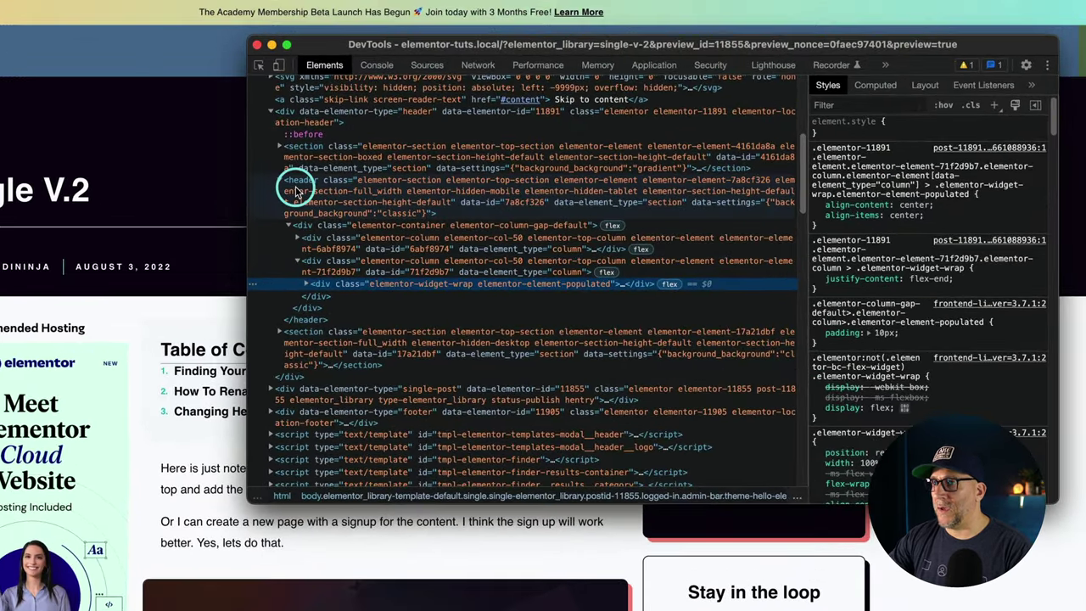
left_click(459, 201)
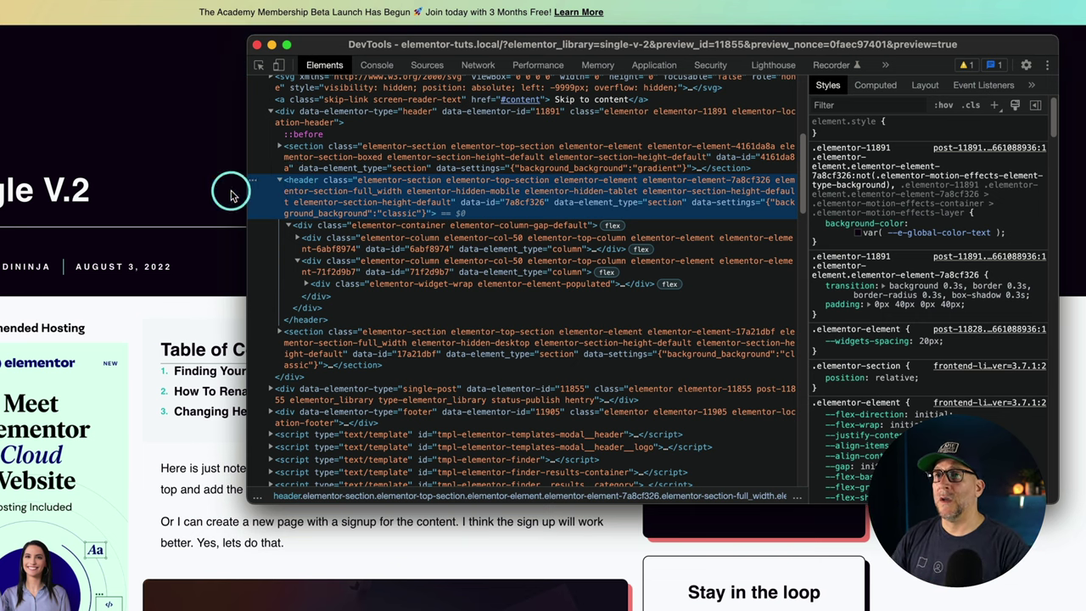
key("super+alt+i")
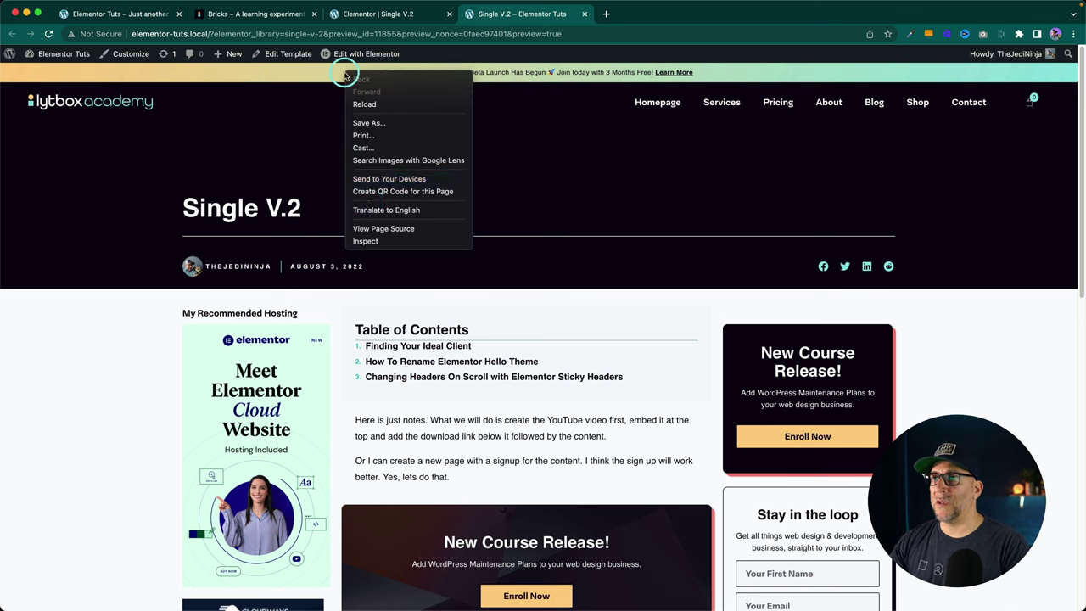
Step: Inspect the announcement bar, examine the header-type div that wraps it and the header element, and collapse that div
right_click(346, 73)
left_click(370, 242)
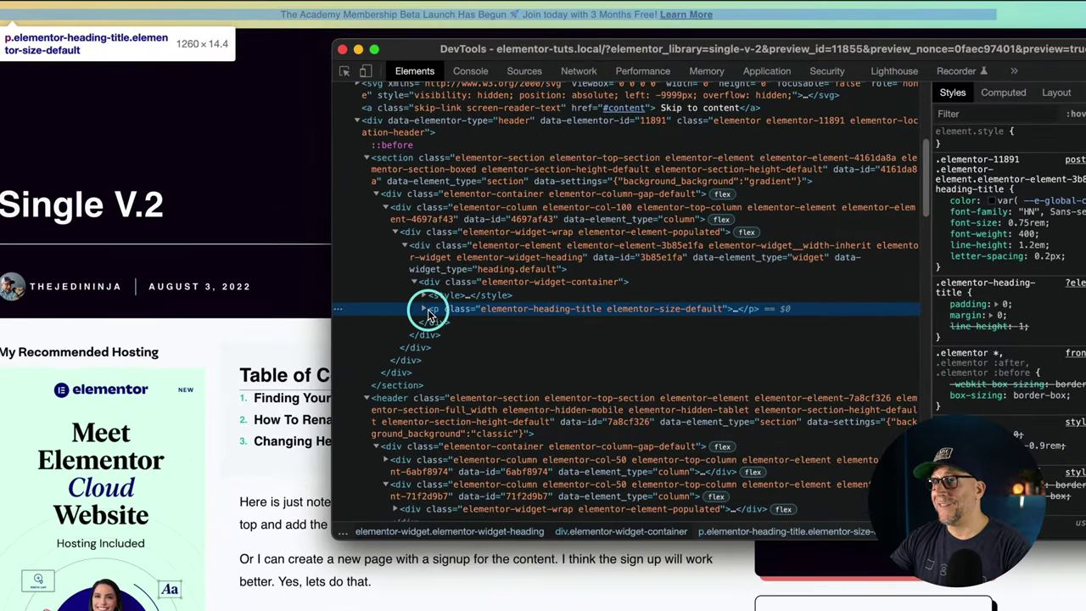
scroll(431, 312, "up", 1)
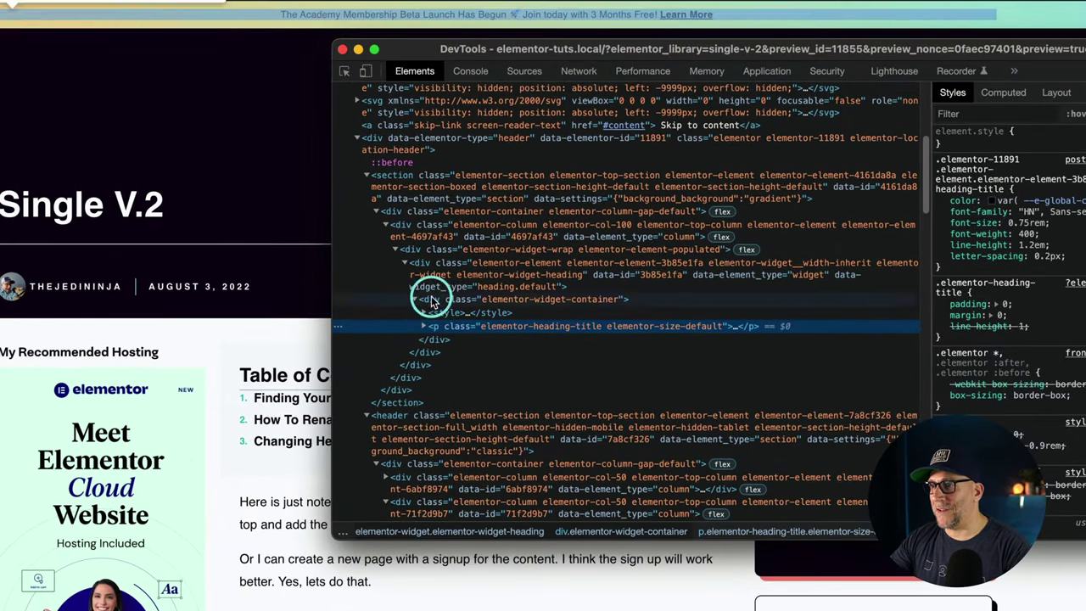
scroll(392, 186, "up", 1)
scroll(392, 187, "up", 8)
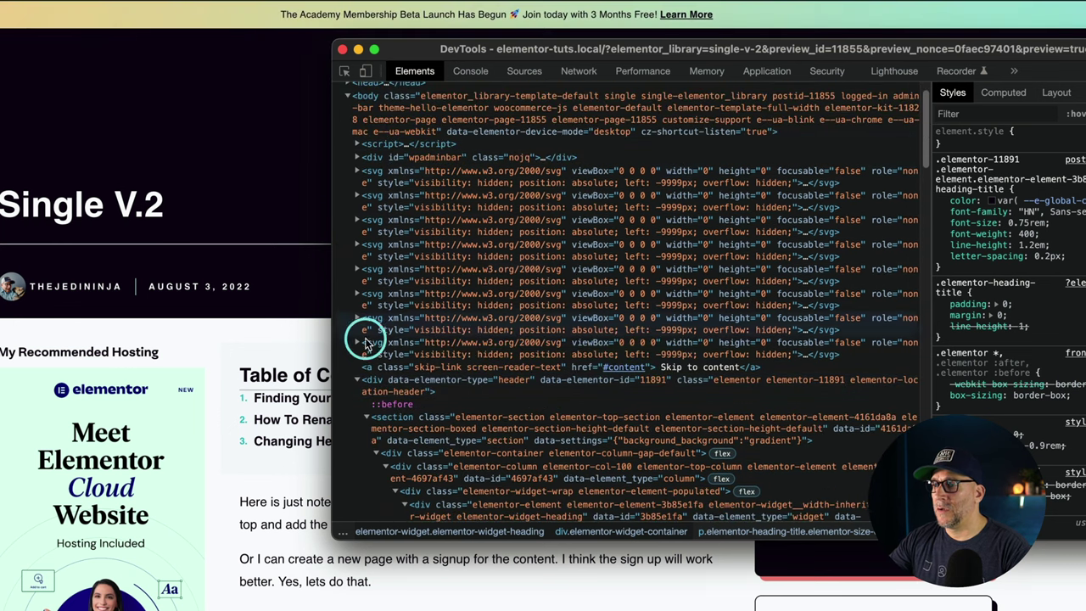
left_click(366, 382)
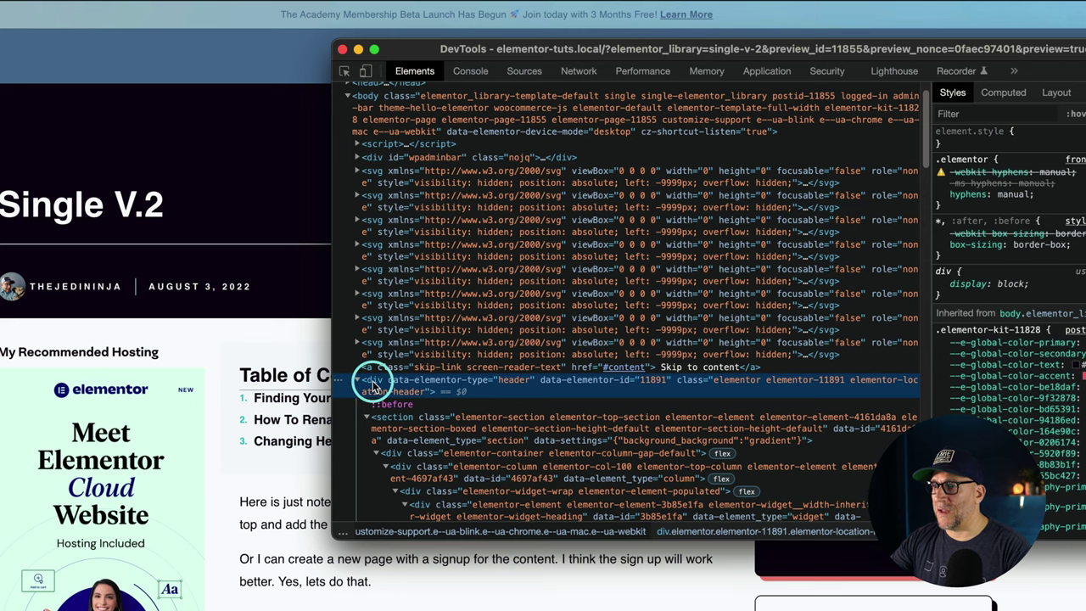
scroll(387, 381, "down", 4)
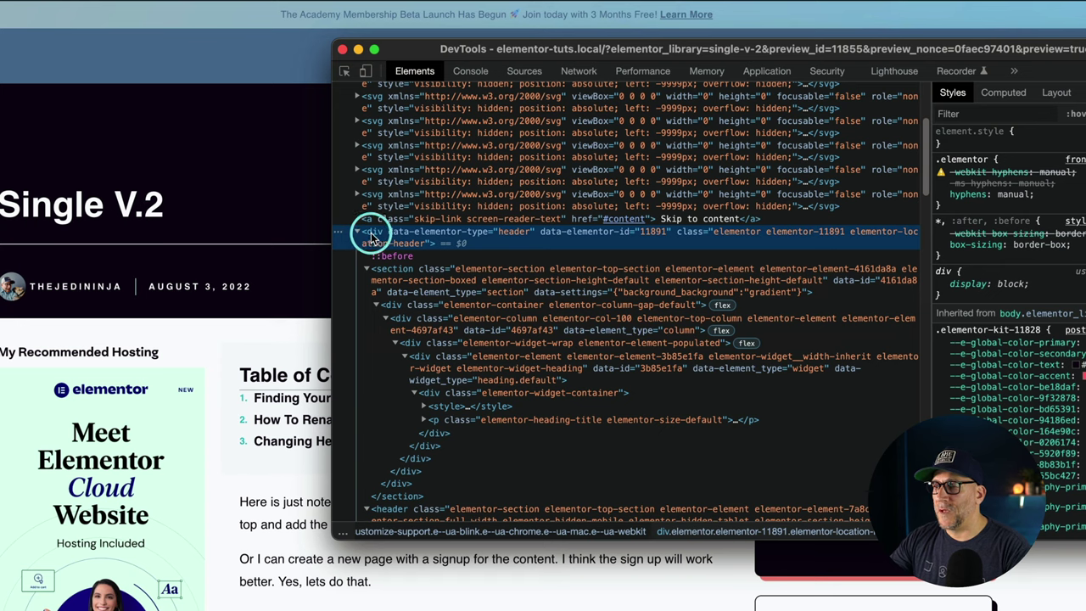
left_click(358, 231)
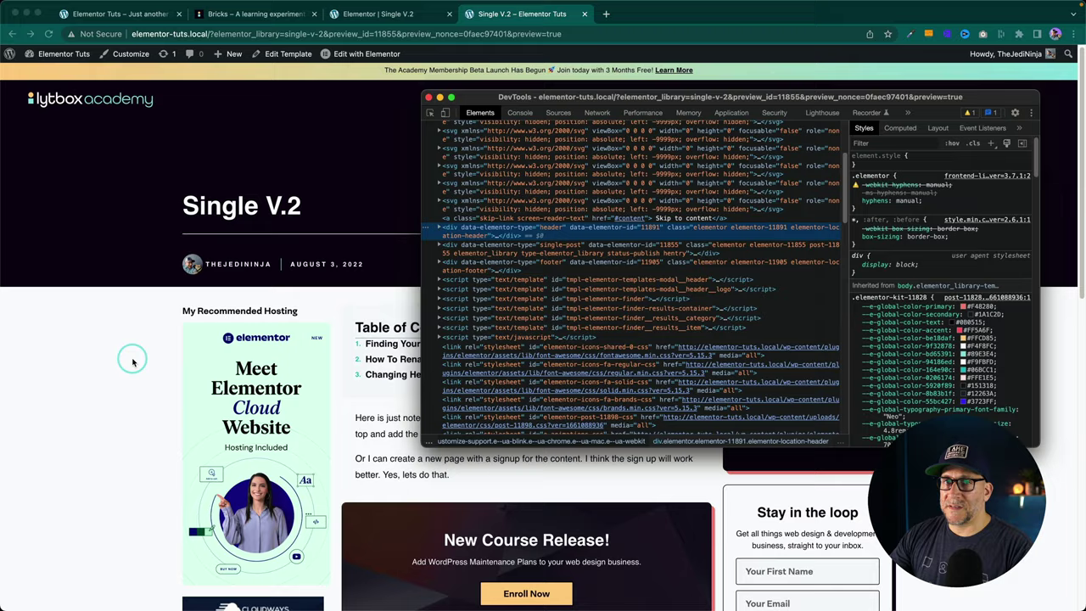
Step: Inspect the footer area at the end of the preview page
scroll(138, 365, "down", 10)
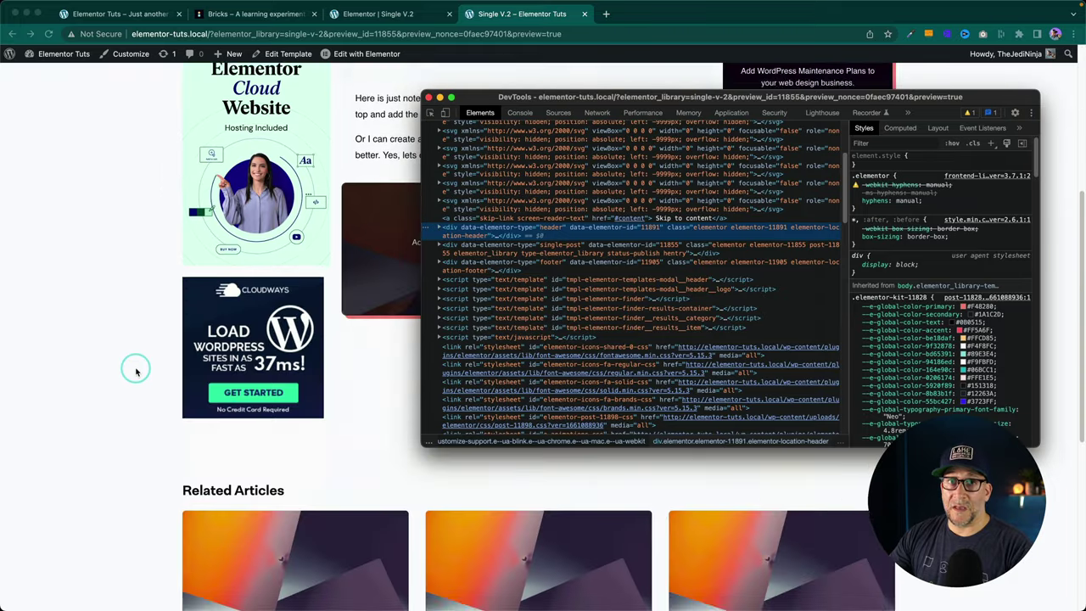
right_click(401, 476)
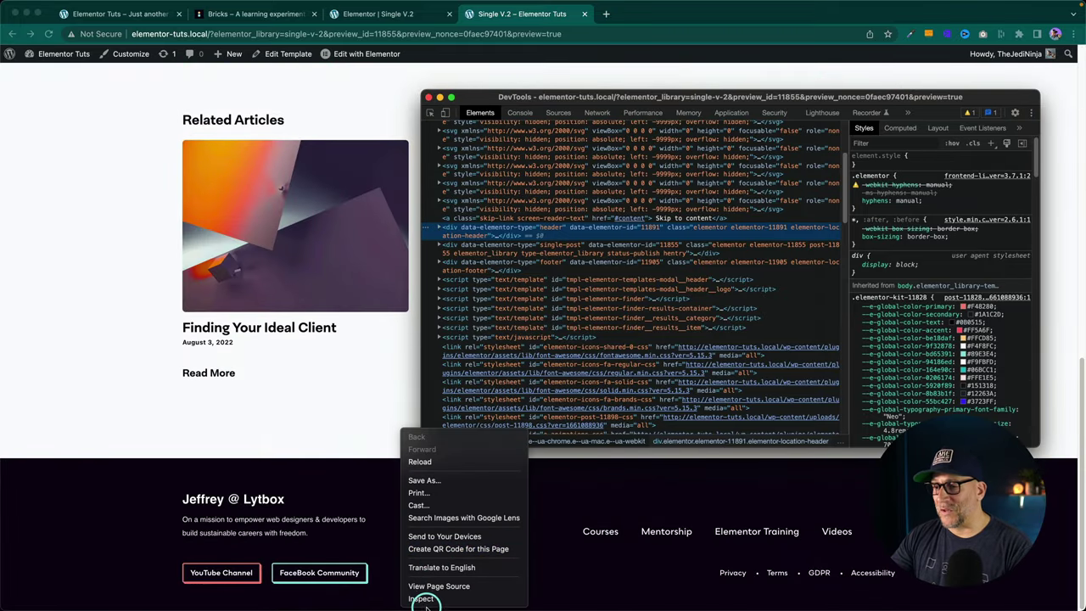
left_click(425, 598)
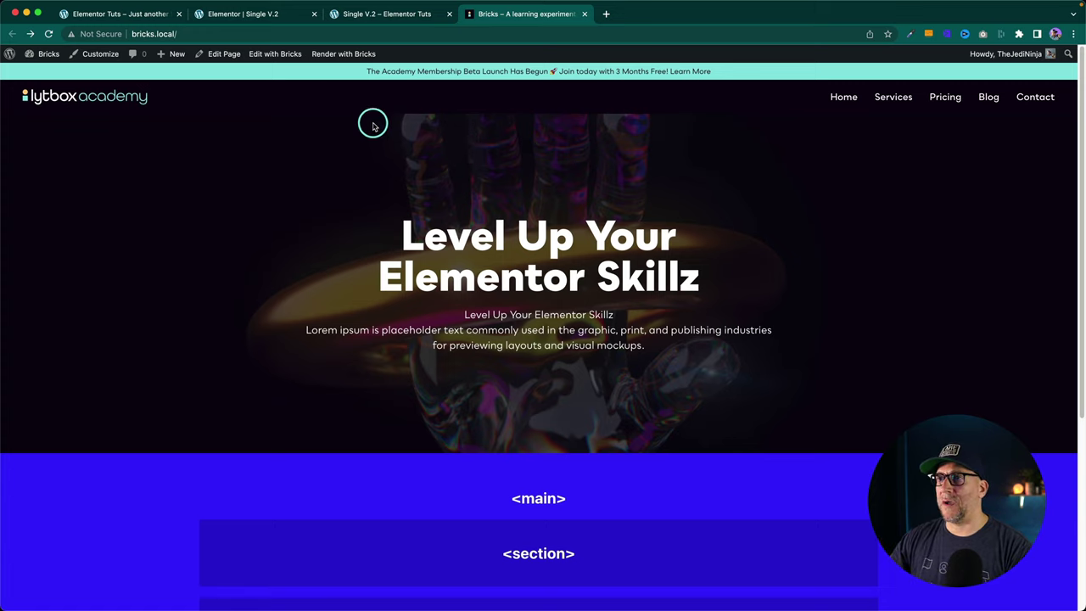
Step: On the Bricks site, open the Header – Main template for editing and set the announcement bar section's HTML tag to div
mouse_move(256, 50)
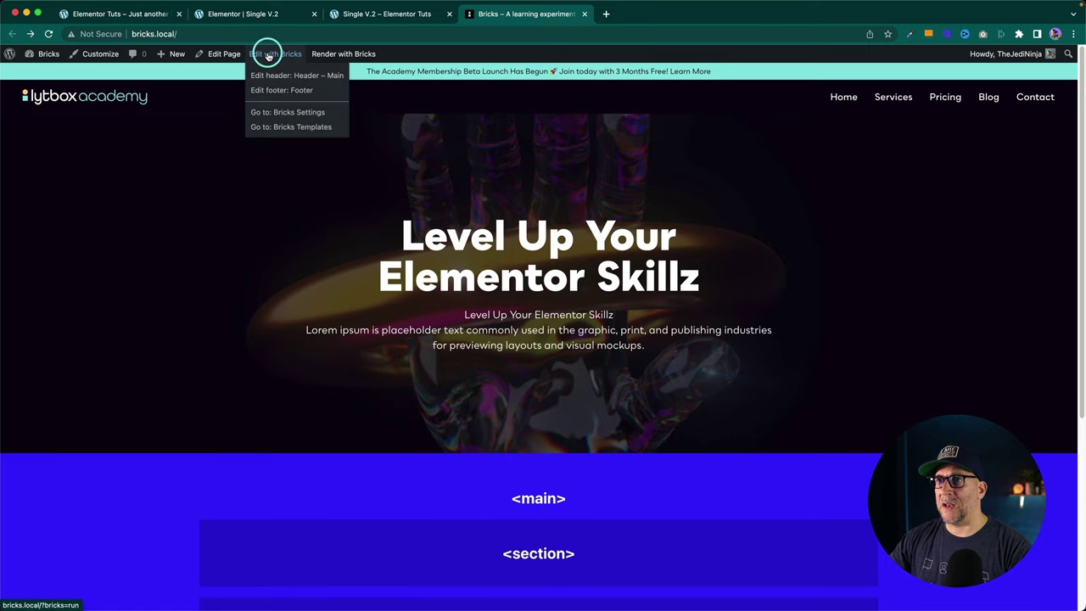
left_click(276, 74)
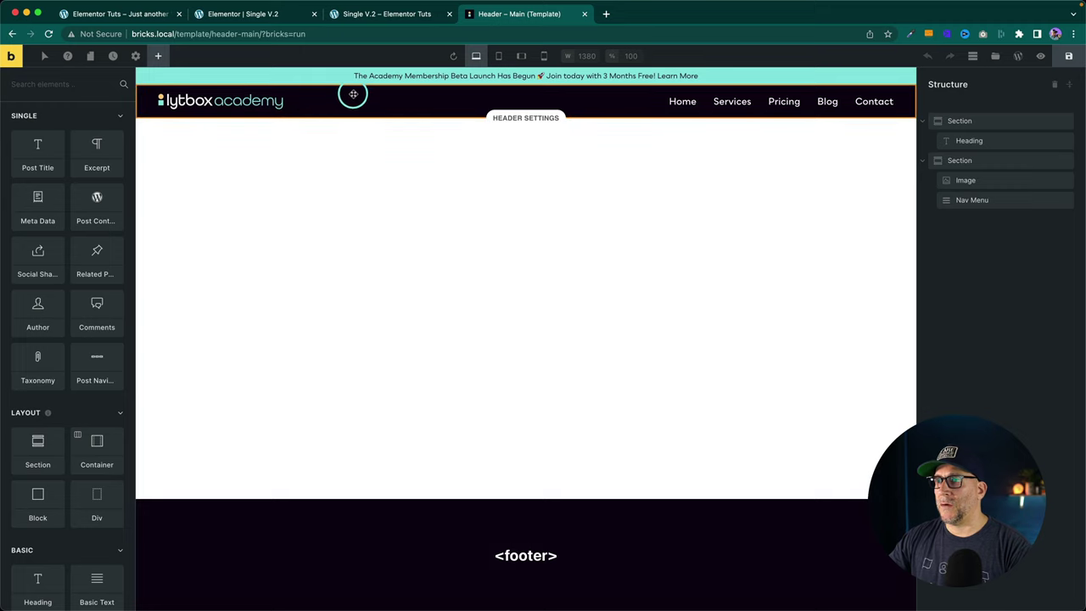
left_click(955, 121)
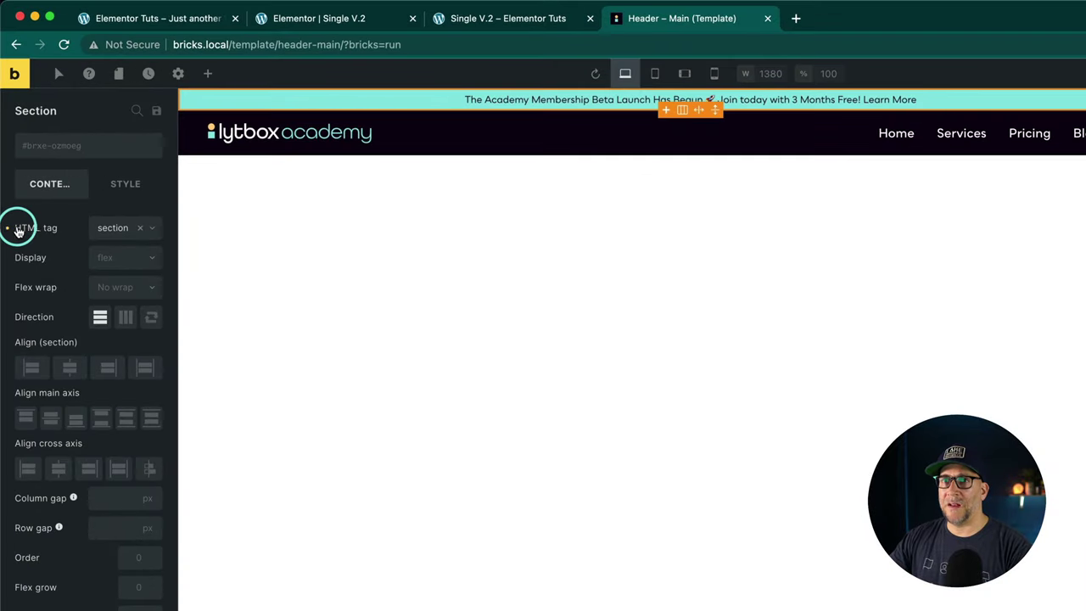
left_click(139, 228)
left_click(128, 232)
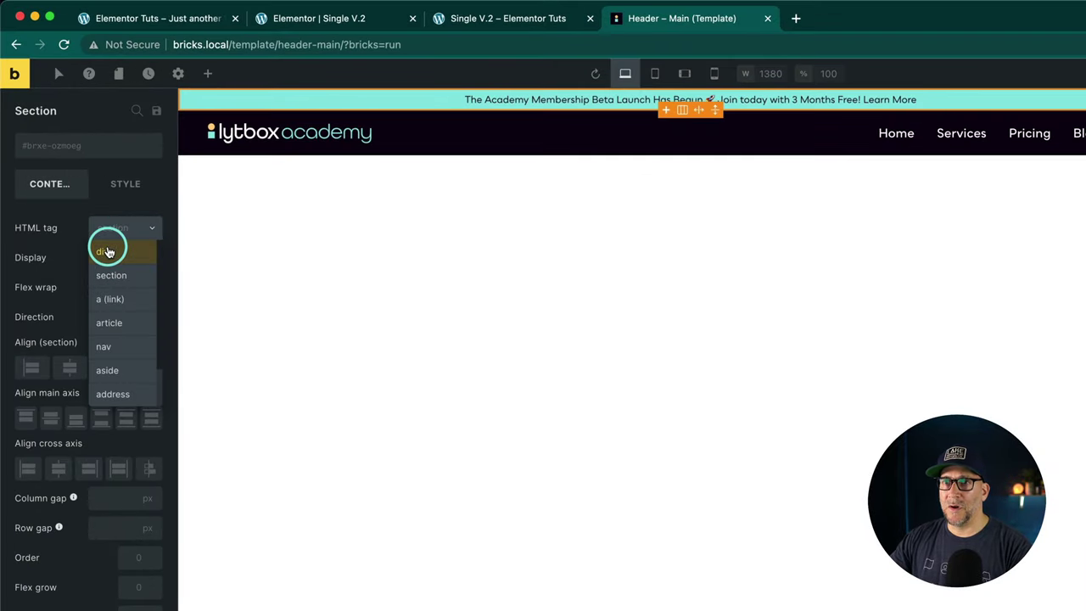
left_click(108, 251)
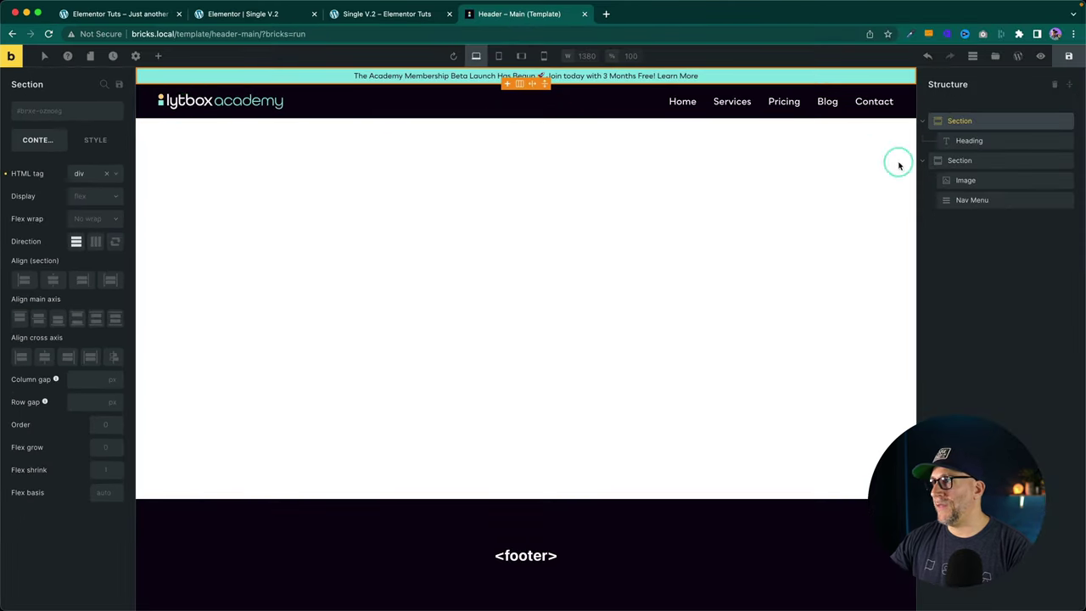
Step: Set the HTML tag of the section holding the logo image and Nav Menu to div
left_click(963, 163)
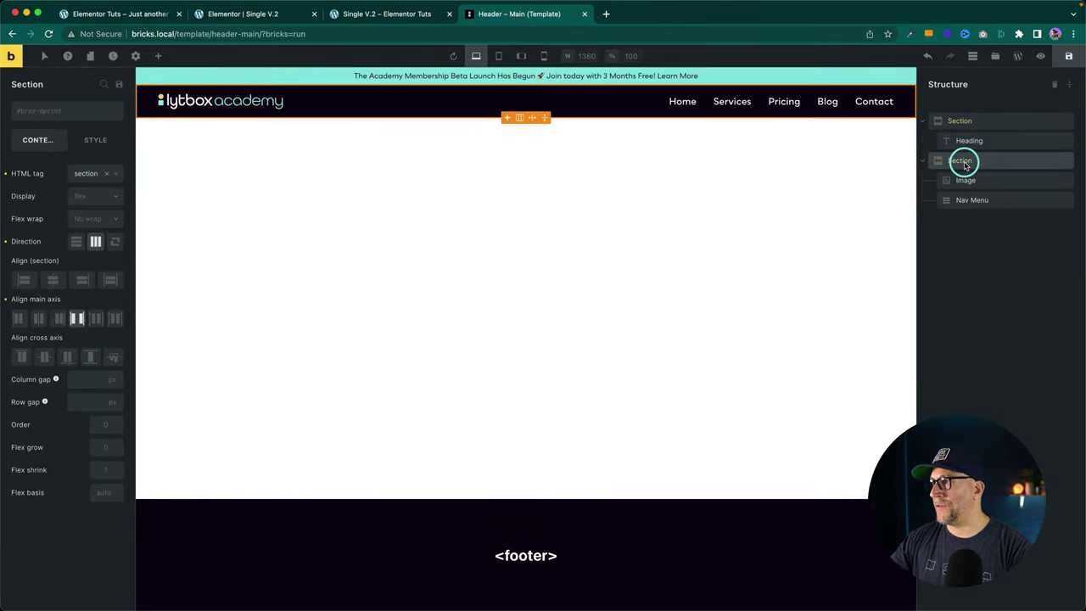
left_click(107, 174)
left_click(90, 175)
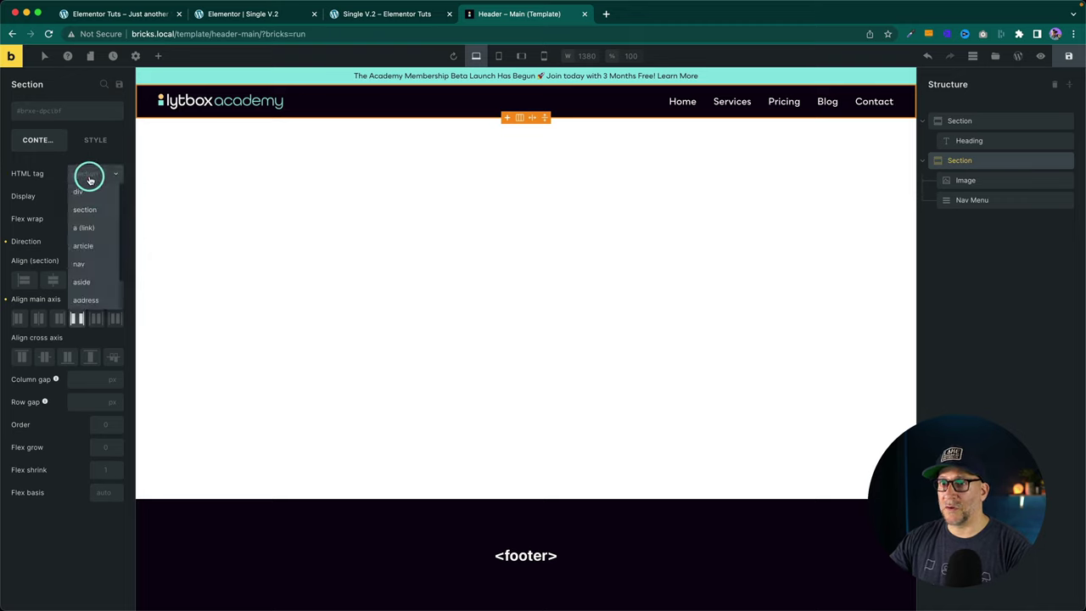
left_click(86, 185)
Step: Try the Custom HTML tag option on the section holding the logo image and Nav Menu, and clear the choice
left_click(86, 185)
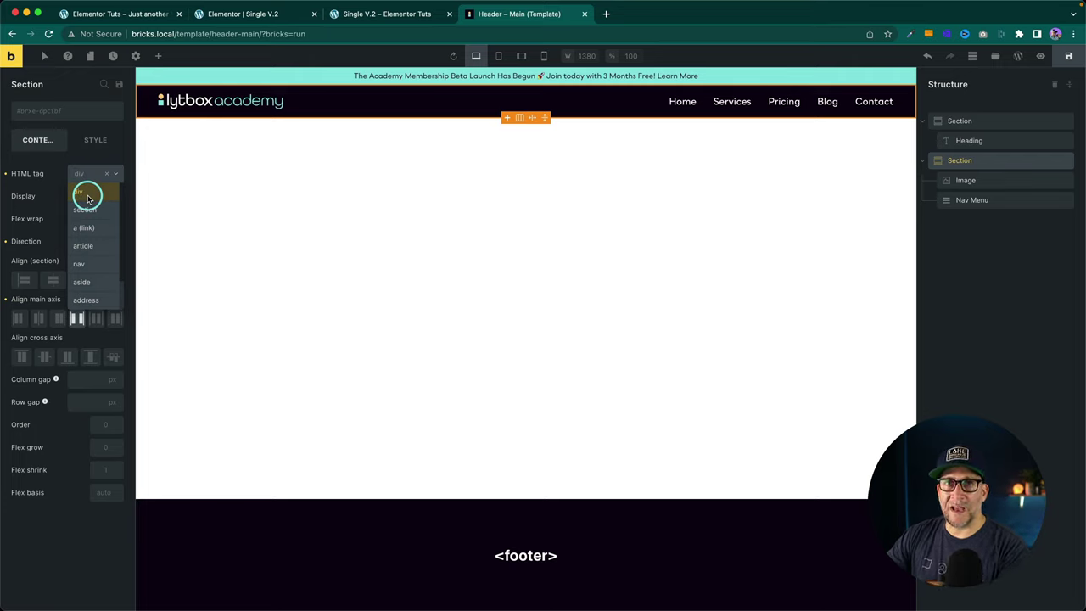
scroll(88, 195, "down", 1)
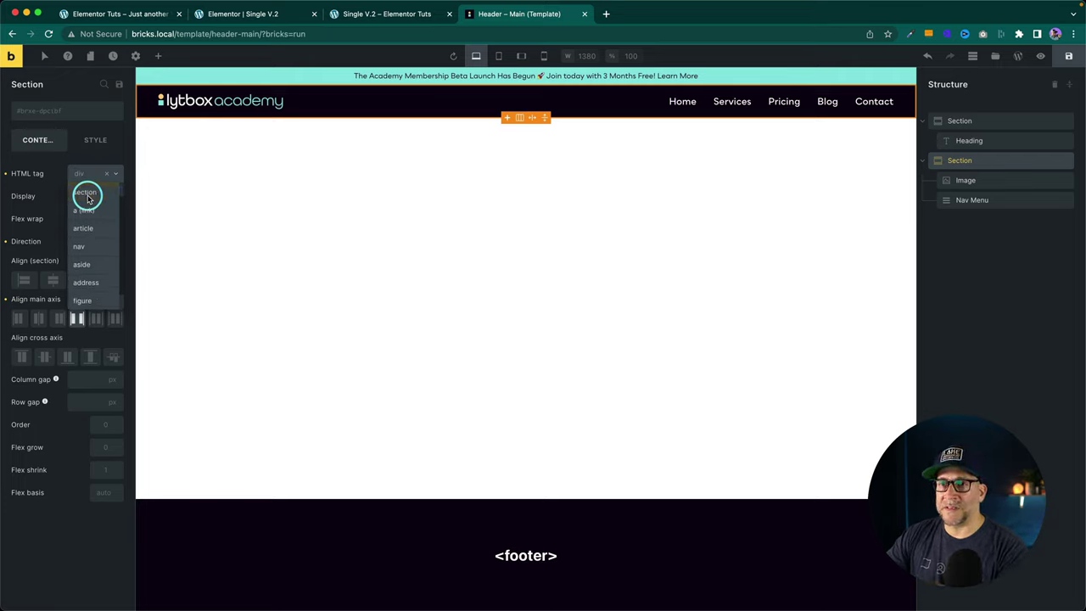
scroll(82, 294, "down", 1)
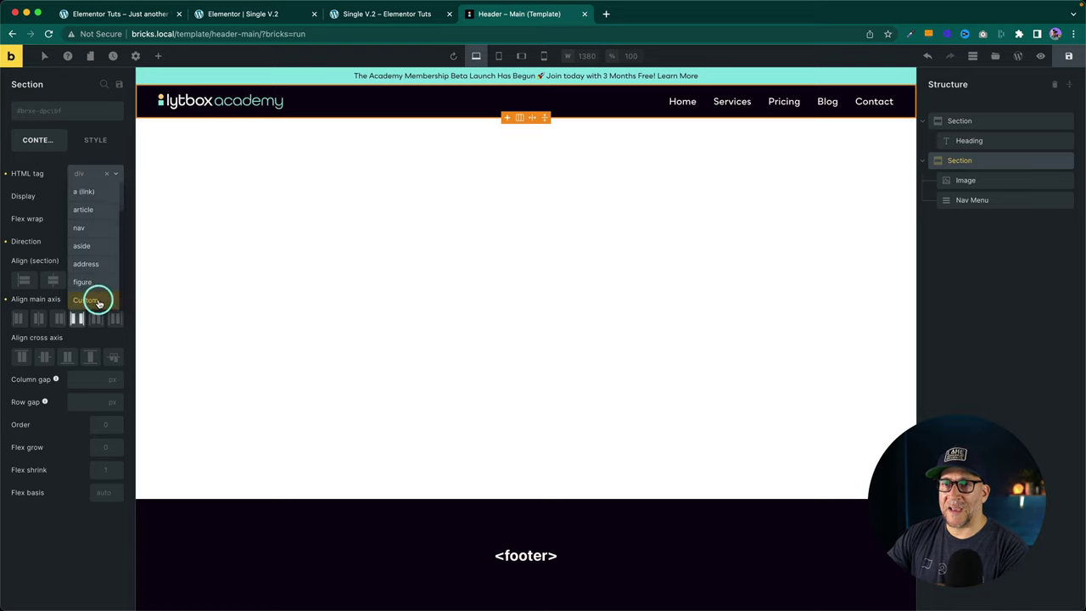
left_click(94, 299)
left_click(84, 201)
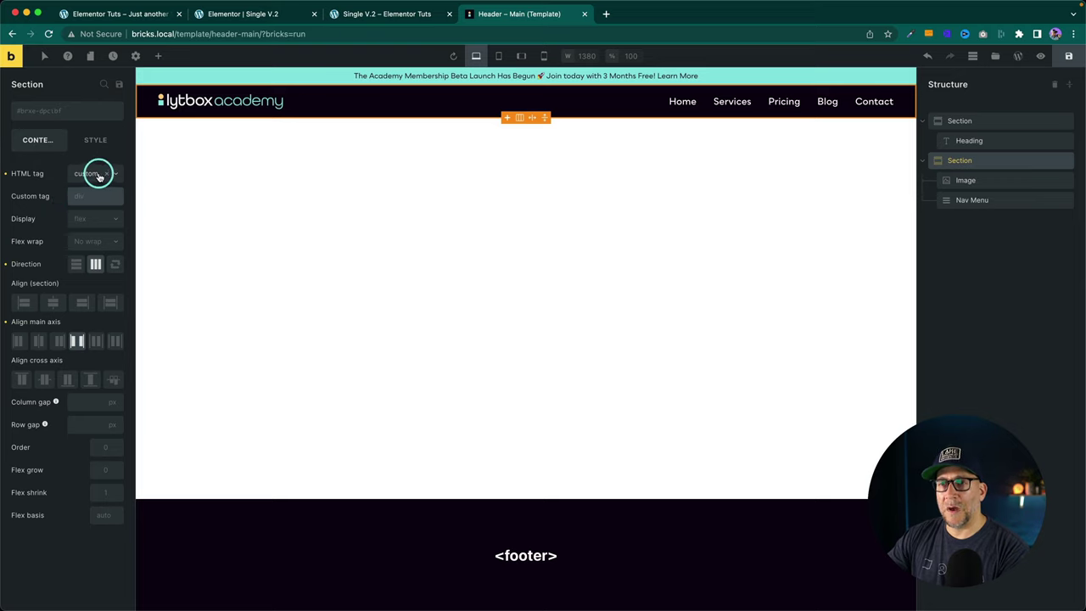
left_click(105, 173)
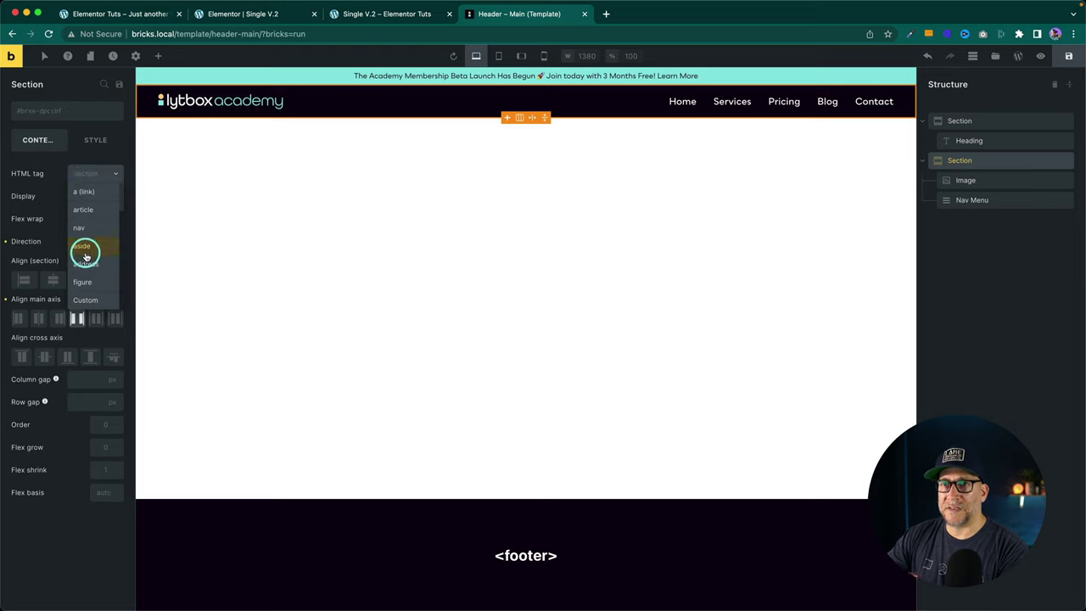
Step: Set the HTML tag of the logo and Nav Menu section to div and save the header template
scroll(85, 249, "up", 2)
left_click(85, 192)
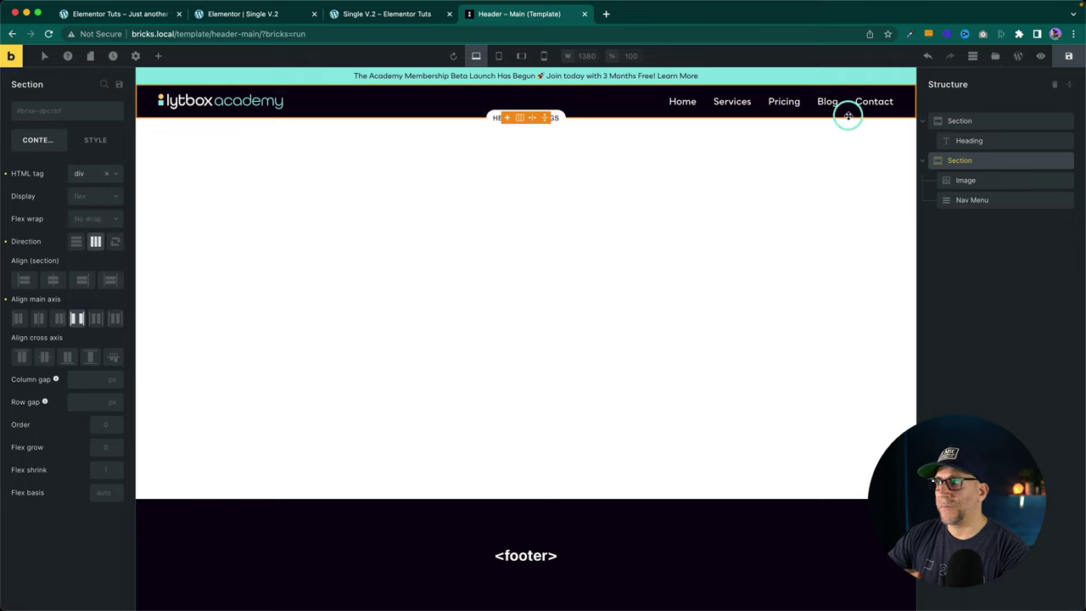
left_click(1075, 61)
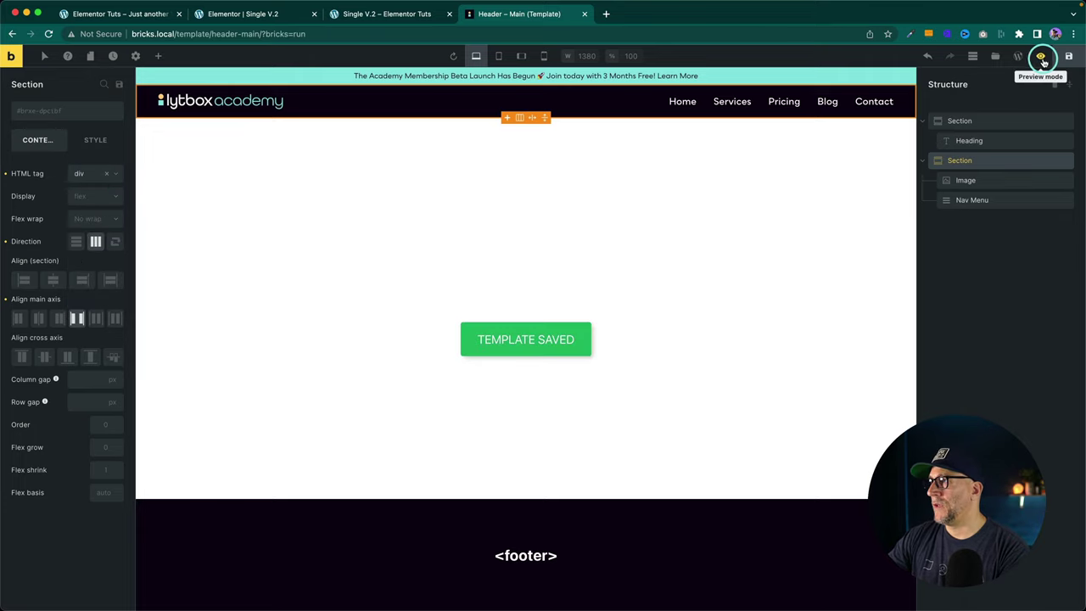
Step: View the header template on the frontend and inspect the dark header area in DevTools
left_click(1040, 55)
left_click(1016, 54)
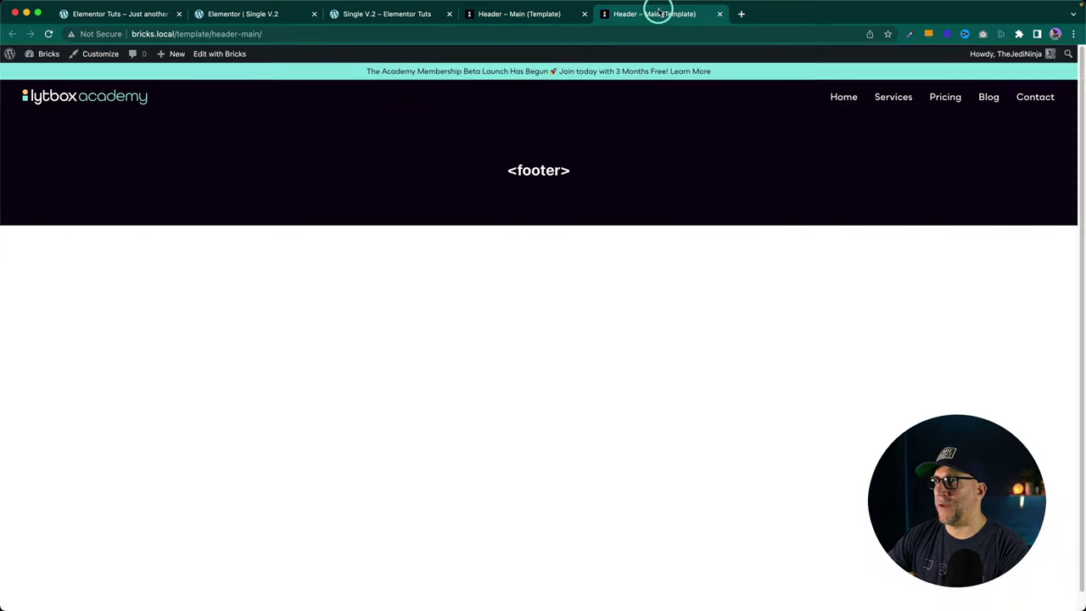
right_click(463, 104)
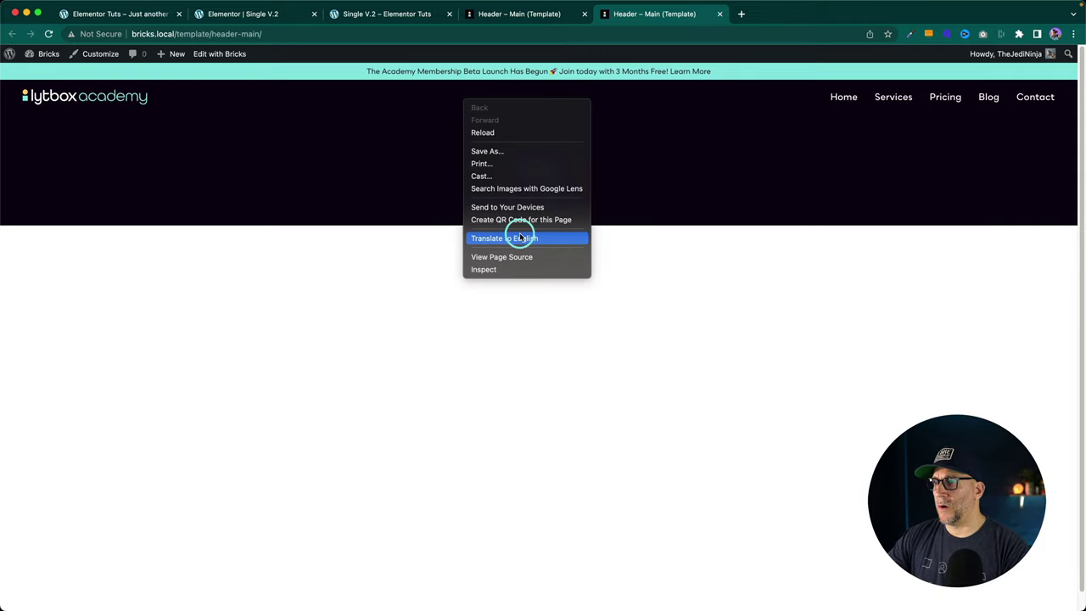
left_click(499, 268)
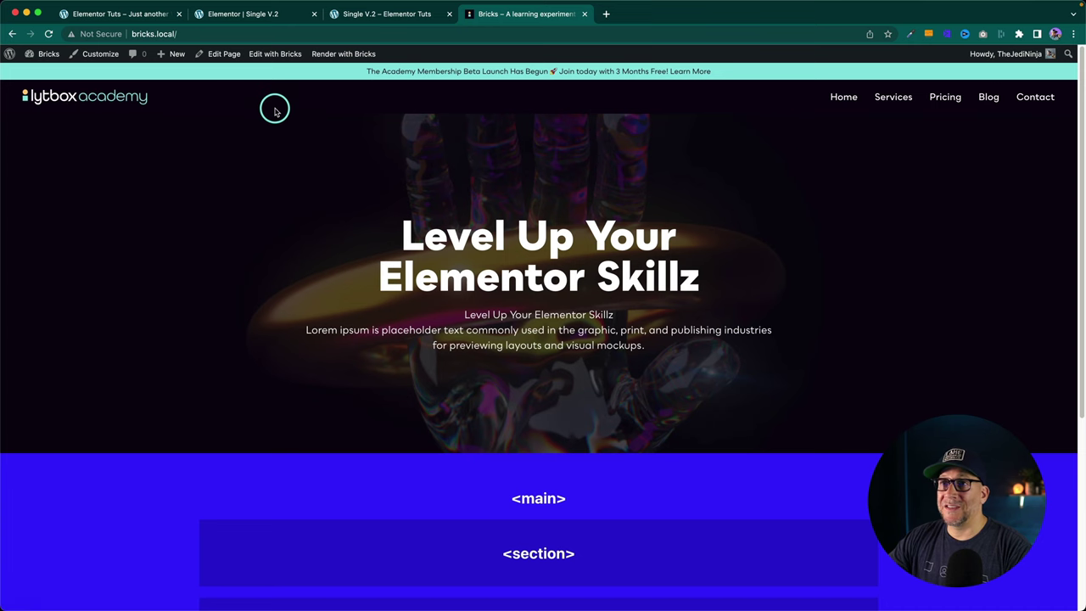
Step: Open the Footer template for editing and look through the HTML tag options of its section
mouse_move(266, 57)
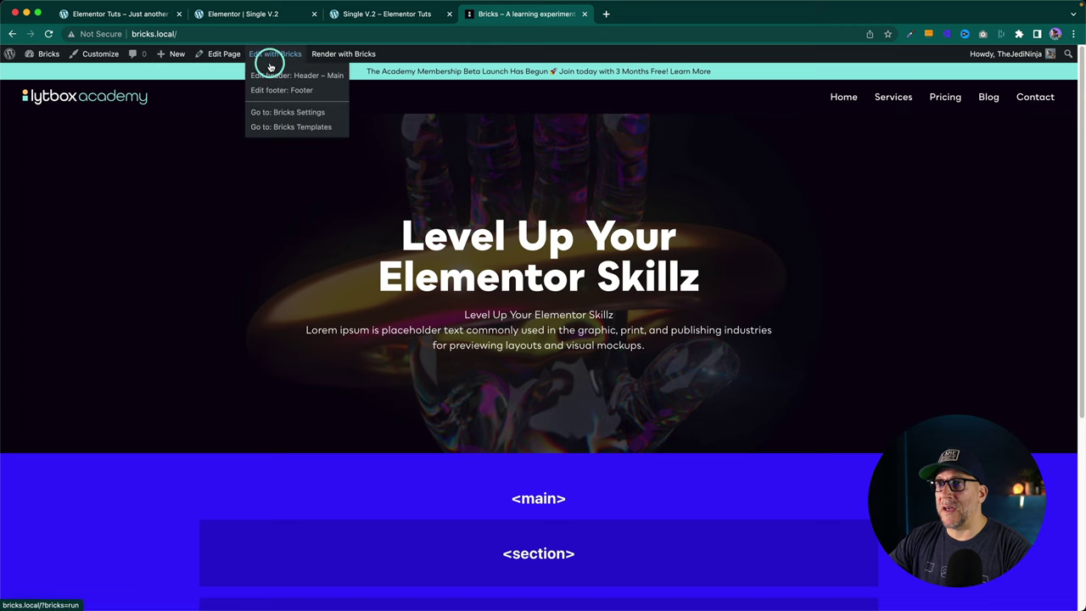
left_click(280, 90)
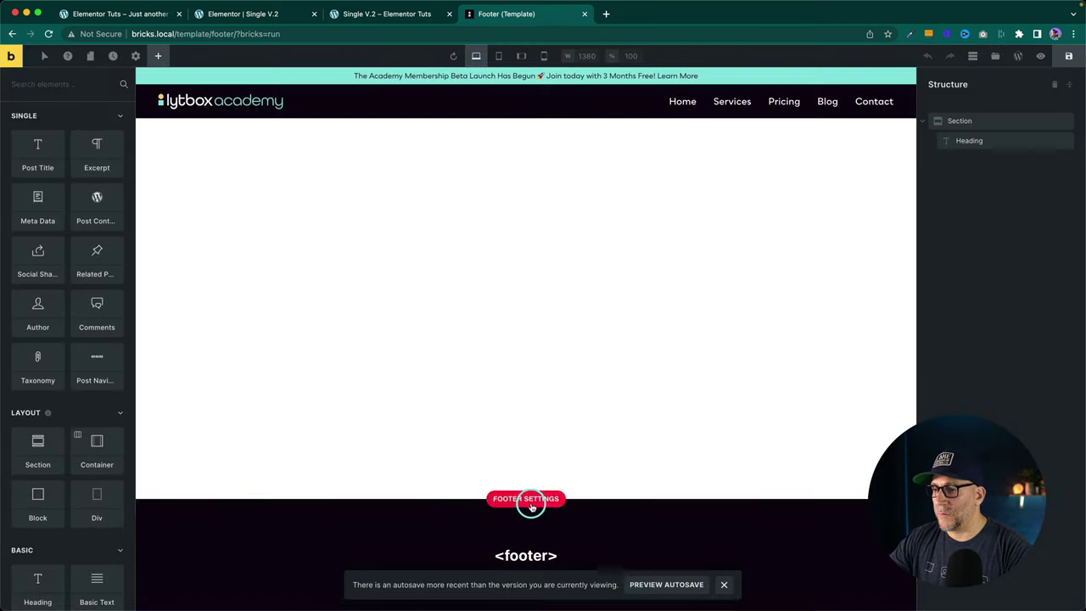
left_click(436, 523)
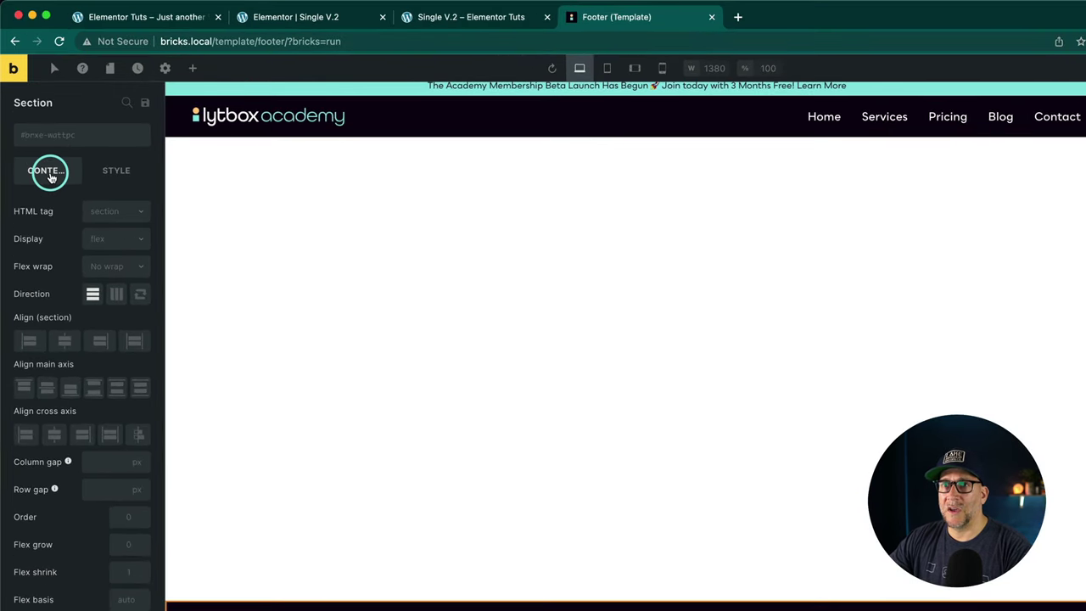
left_click(116, 214)
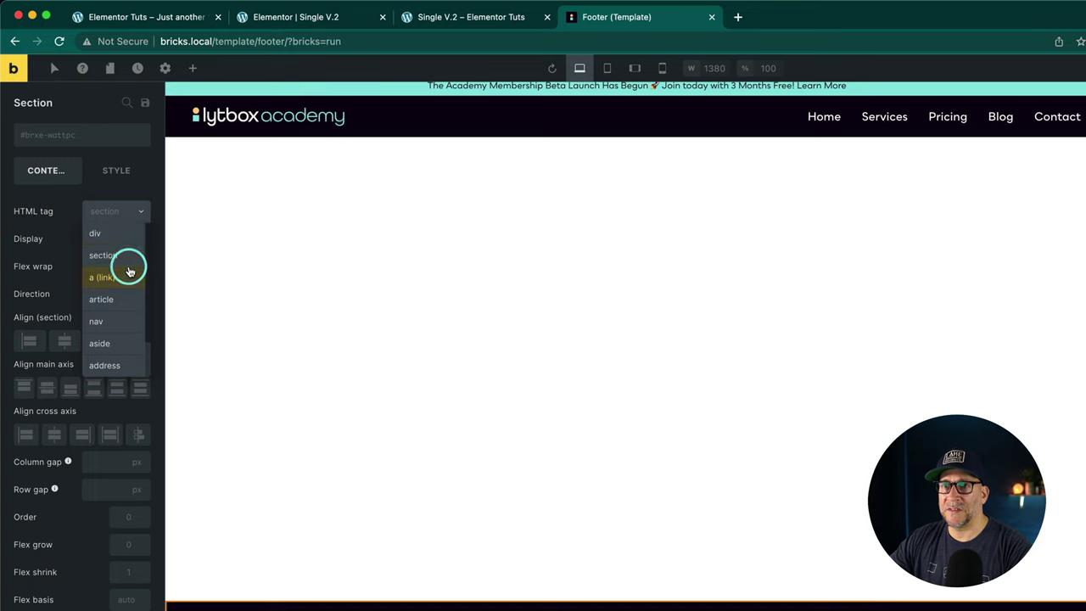
scroll(127, 267, "down", 2)
scroll(119, 297, "up", 2)
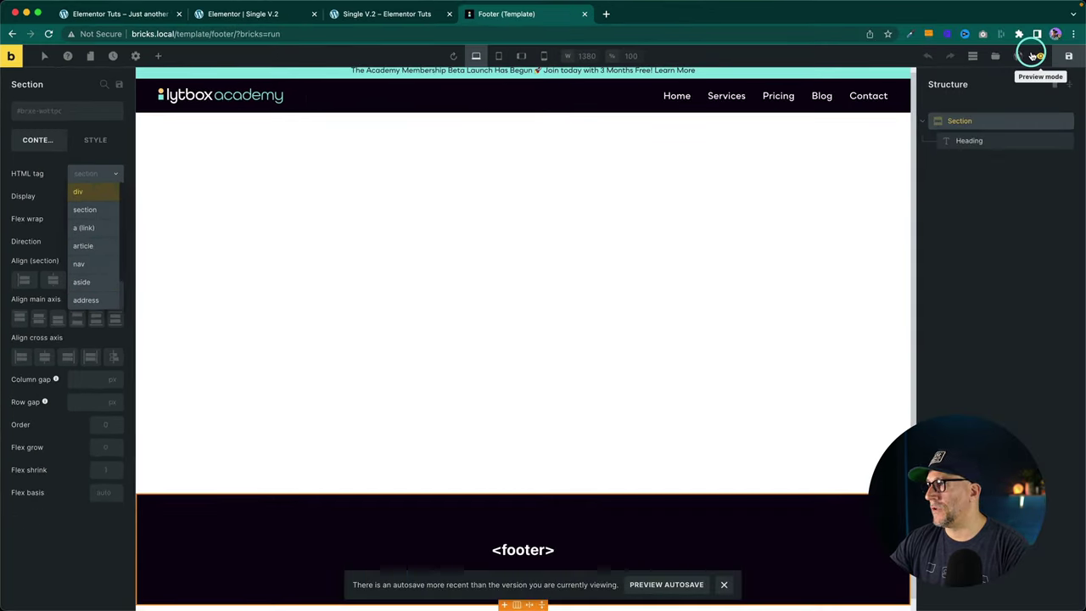
Step: View the footer template on the frontend, inspect the footer area, and collapse the footer element in the DevTools markup
left_click(1038, 56)
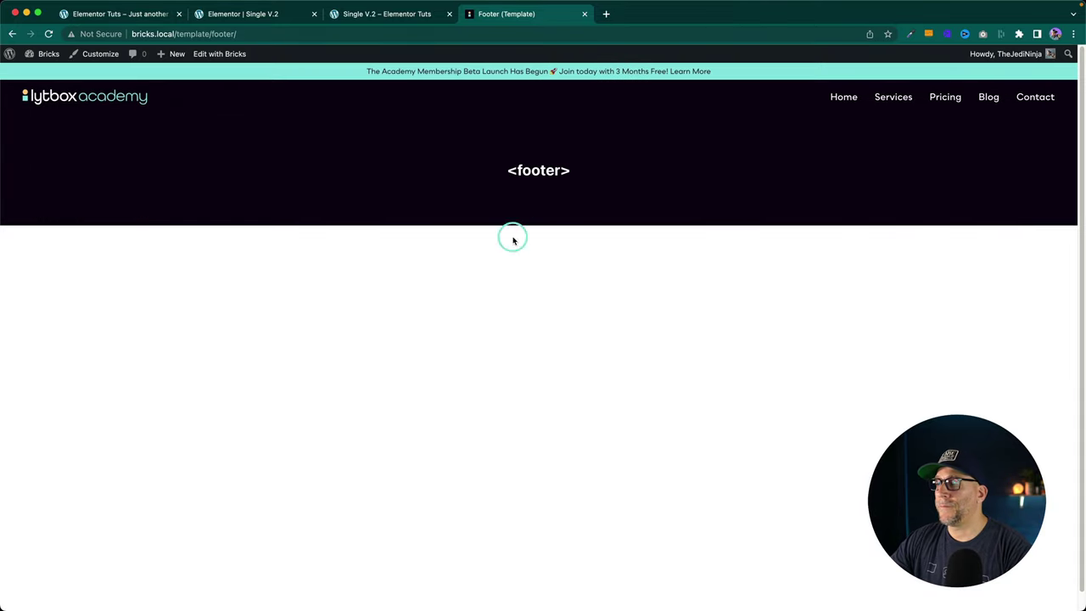
right_click(448, 152)
left_click(466, 320)
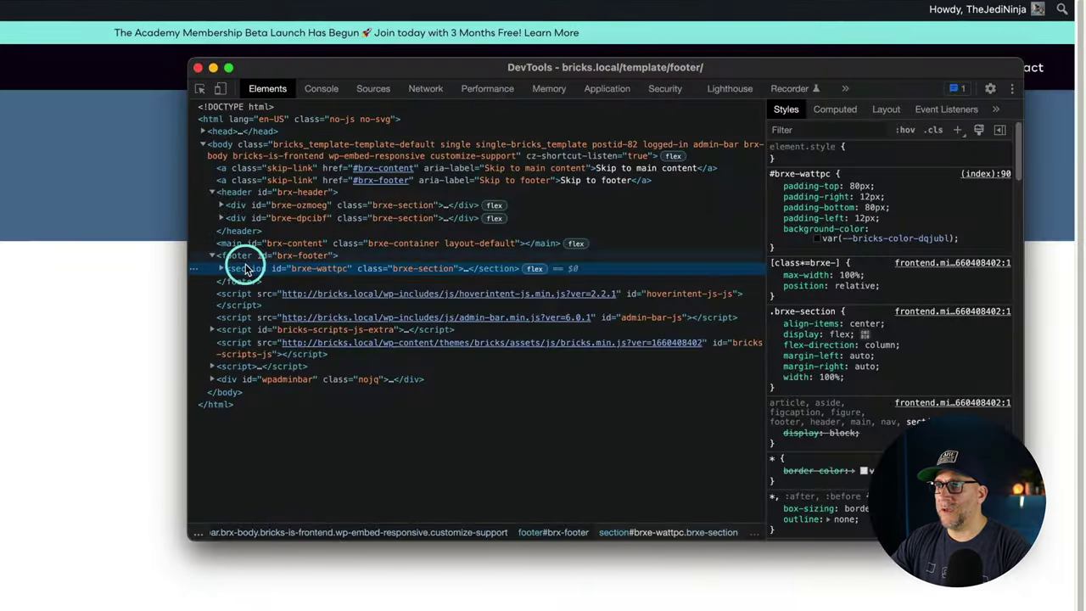
left_click(222, 256)
left_click(212, 256)
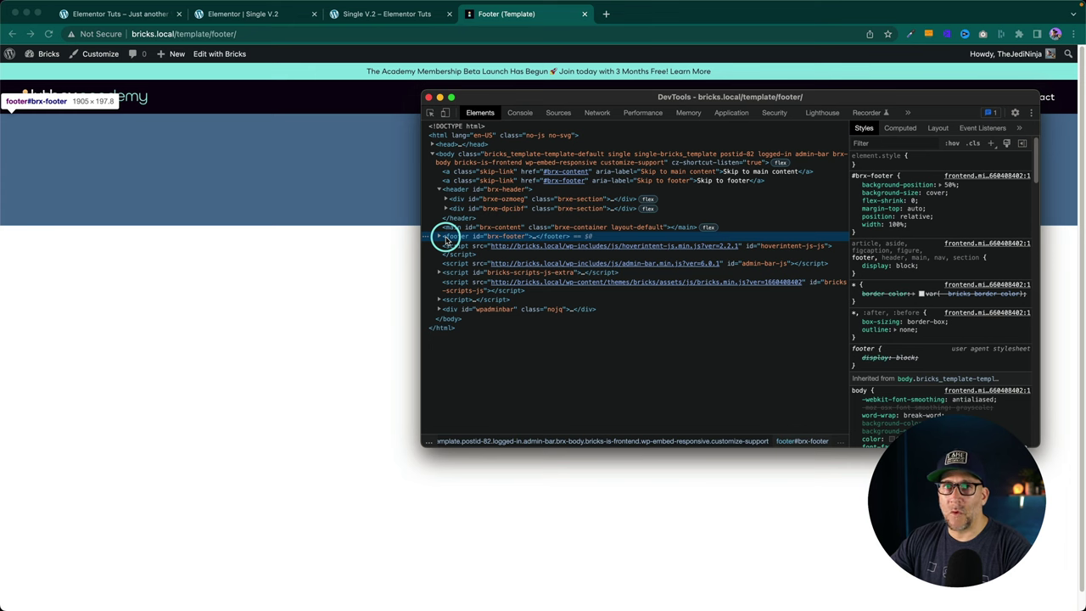
left_click(276, 270)
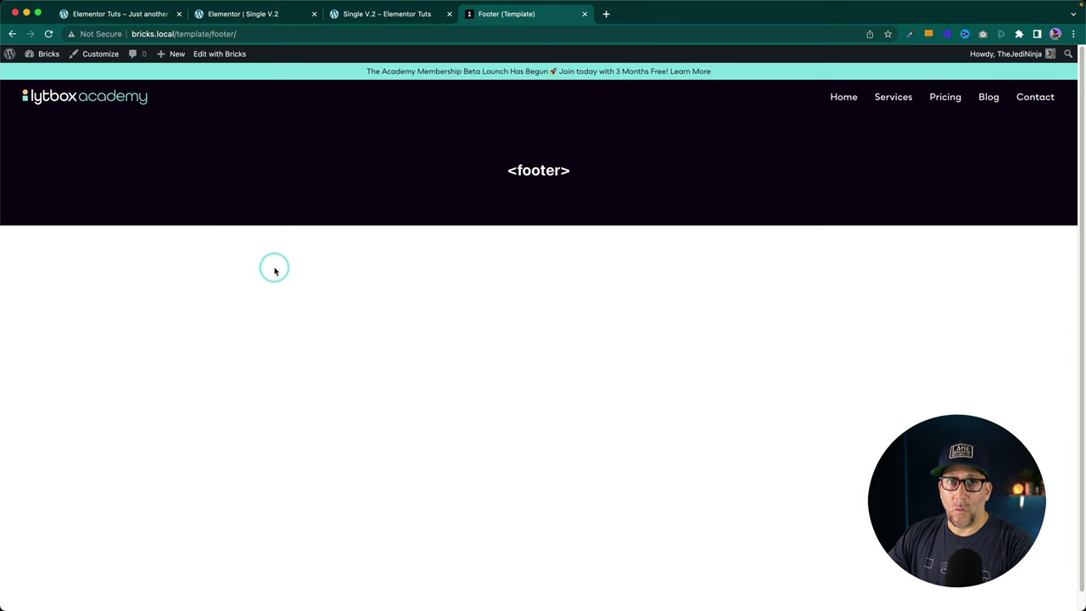
Step: Return to the Home page builder, select the blue block holding the main heading, and review its HTML tag options
key("super+bracketleft")
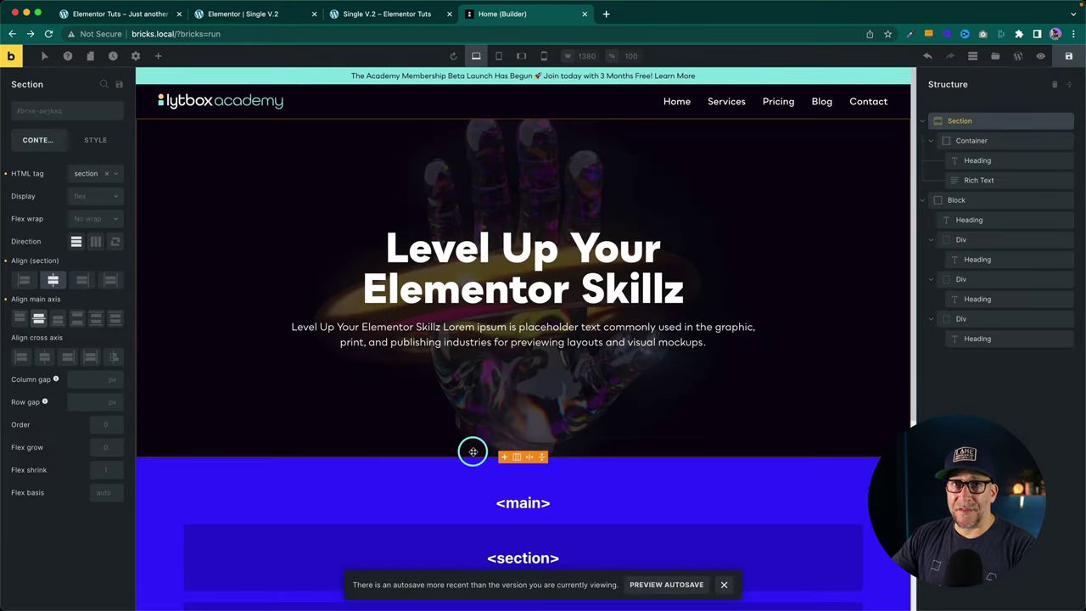
scroll(436, 435, "down", 5)
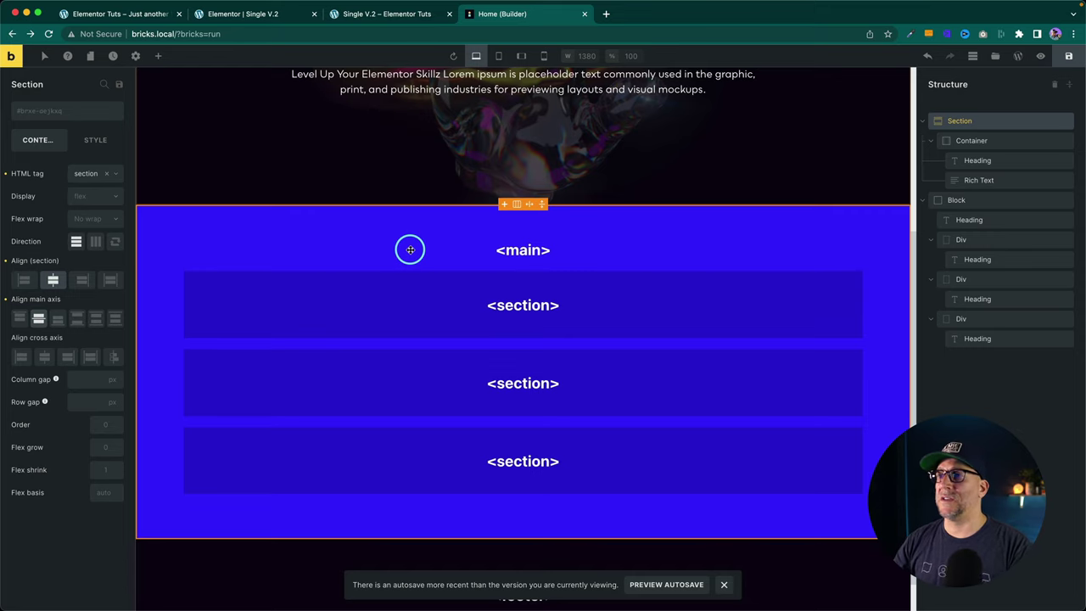
left_click(405, 226)
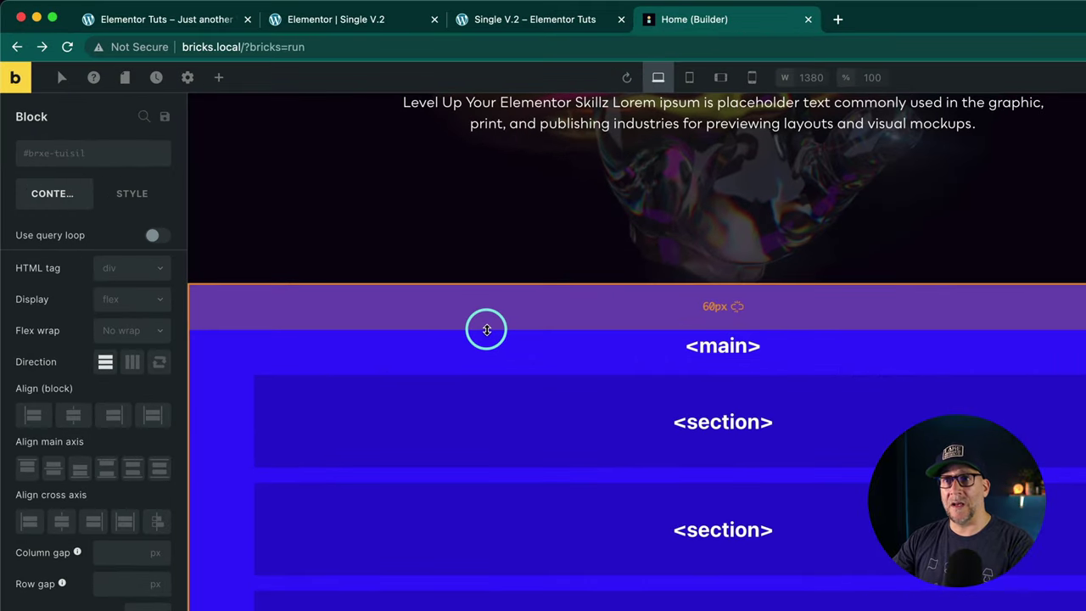
left_click(134, 268)
scroll(131, 293, "down", 3)
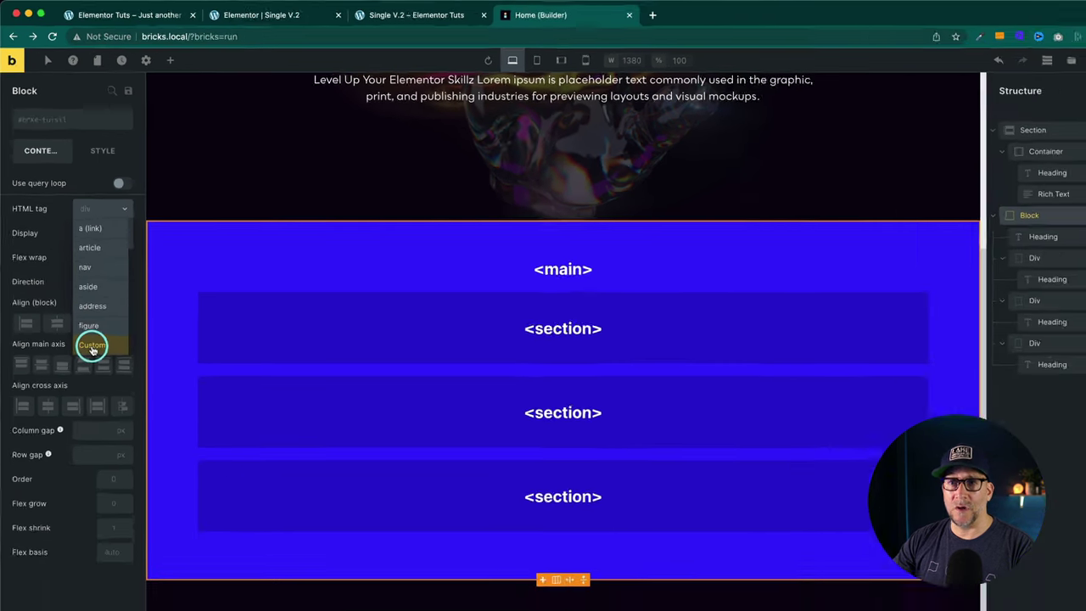
scroll(117, 434, "up", 2)
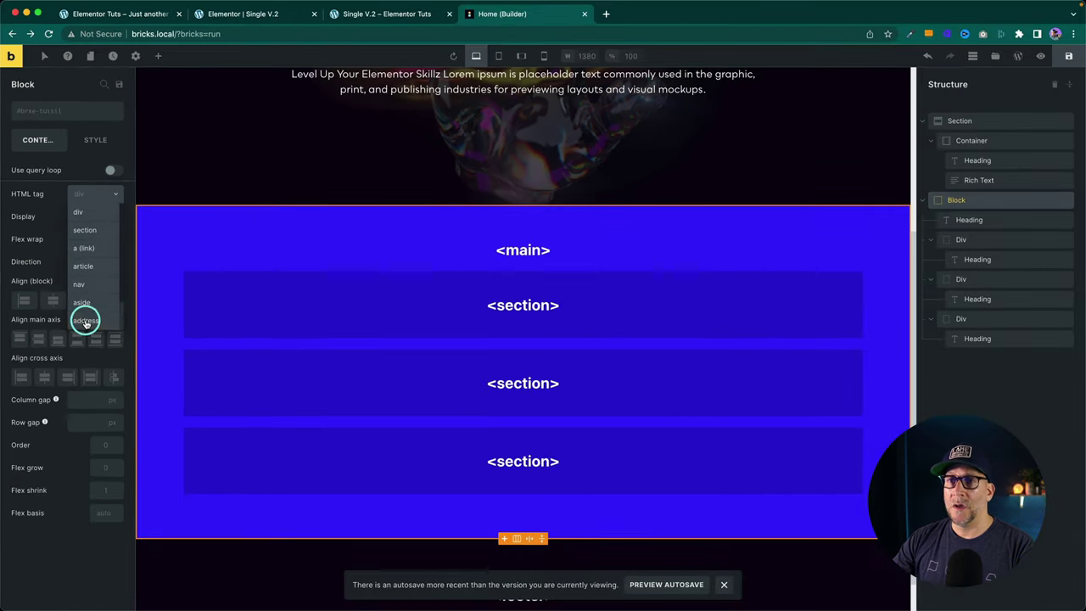
Step: View the Home page on the frontend, leaving the builder without saving, and inspect the blue block around the main heading
left_click(1041, 56)
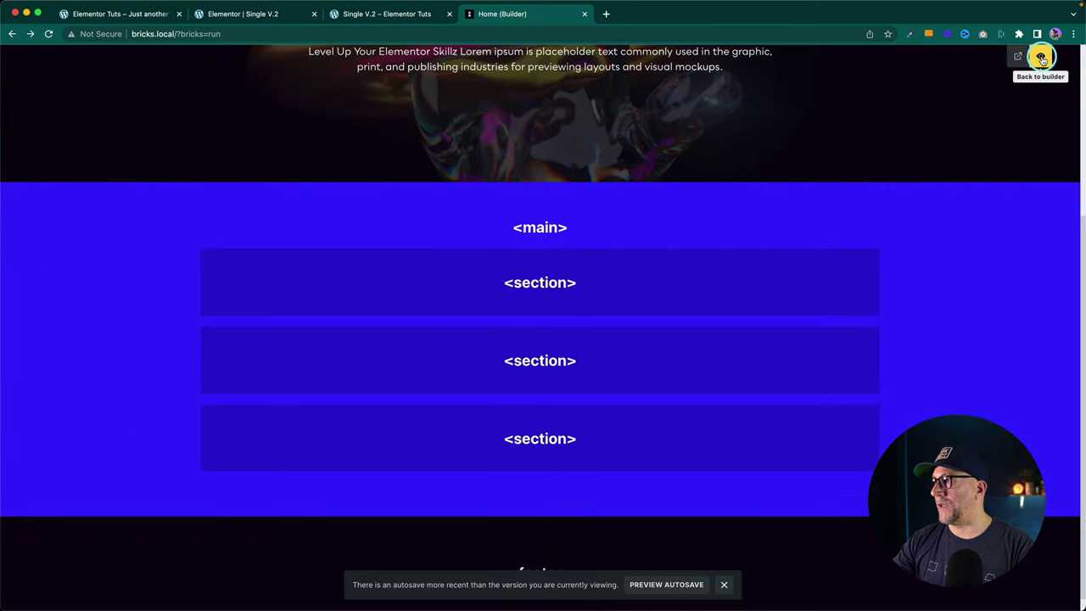
left_click(1018, 56)
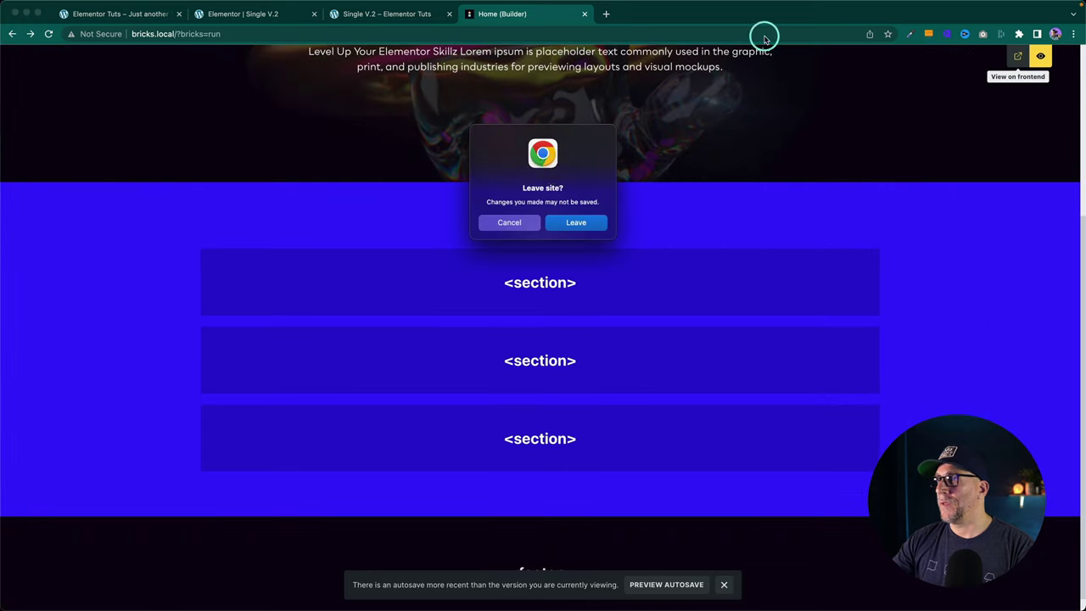
left_click(576, 222)
scroll(431, 278, "down", 5)
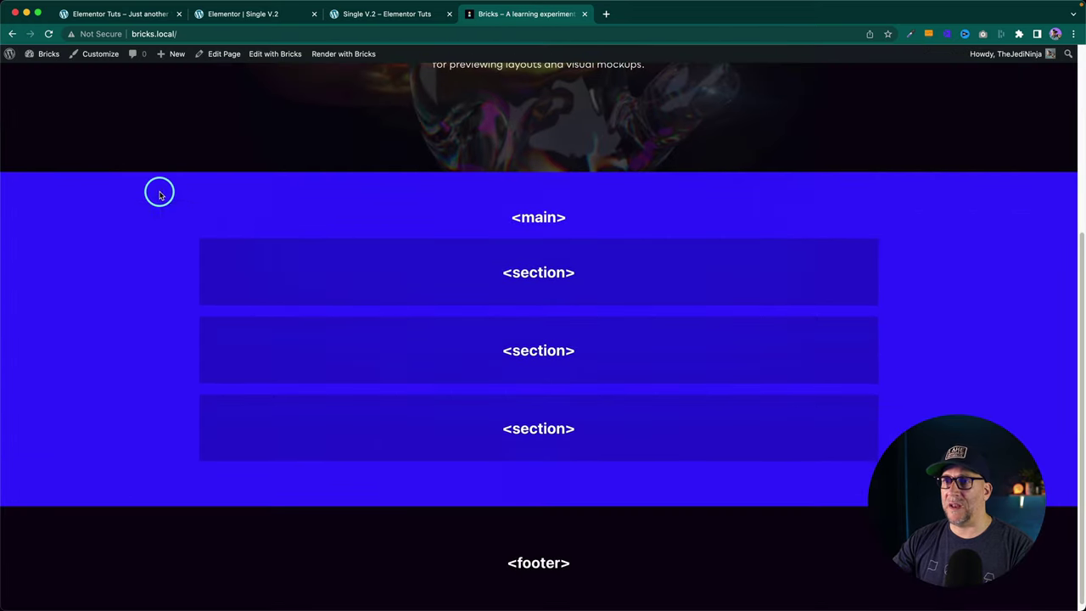
right_click(160, 190)
left_click(181, 361)
Step: Collapse the main element in the DevTools markup and examine the header, main and footer elements one by one
left_click(87, 225)
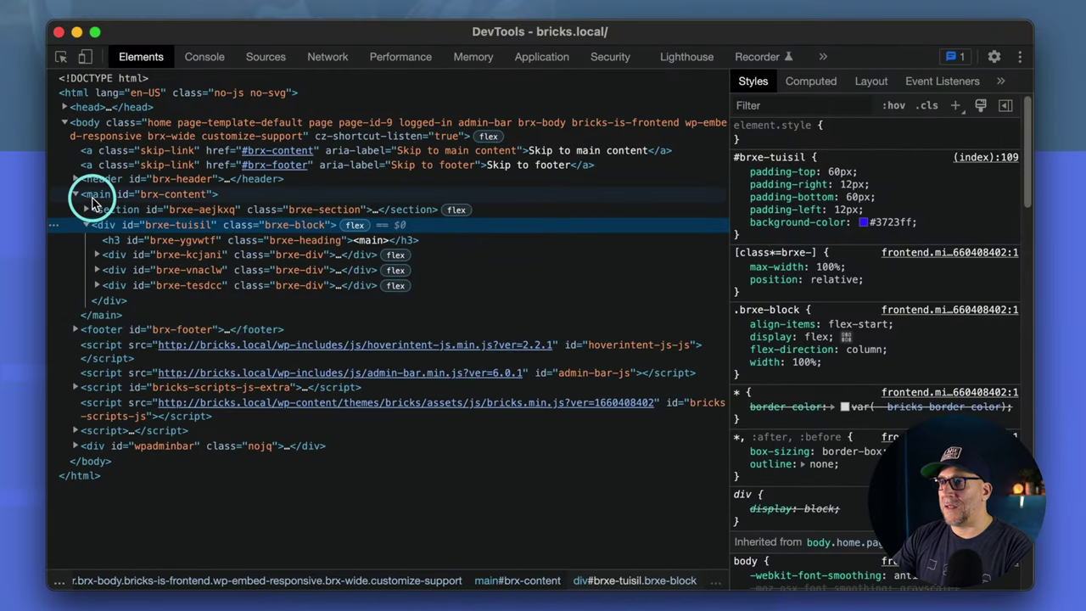
left_click(75, 195)
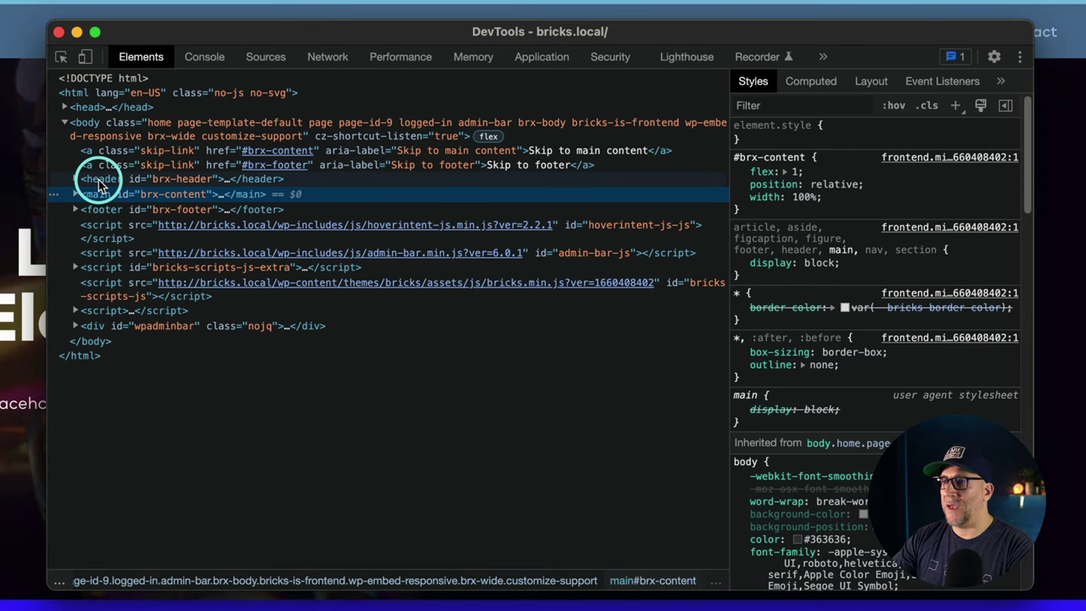
left_click(98, 181)
left_click(95, 195)
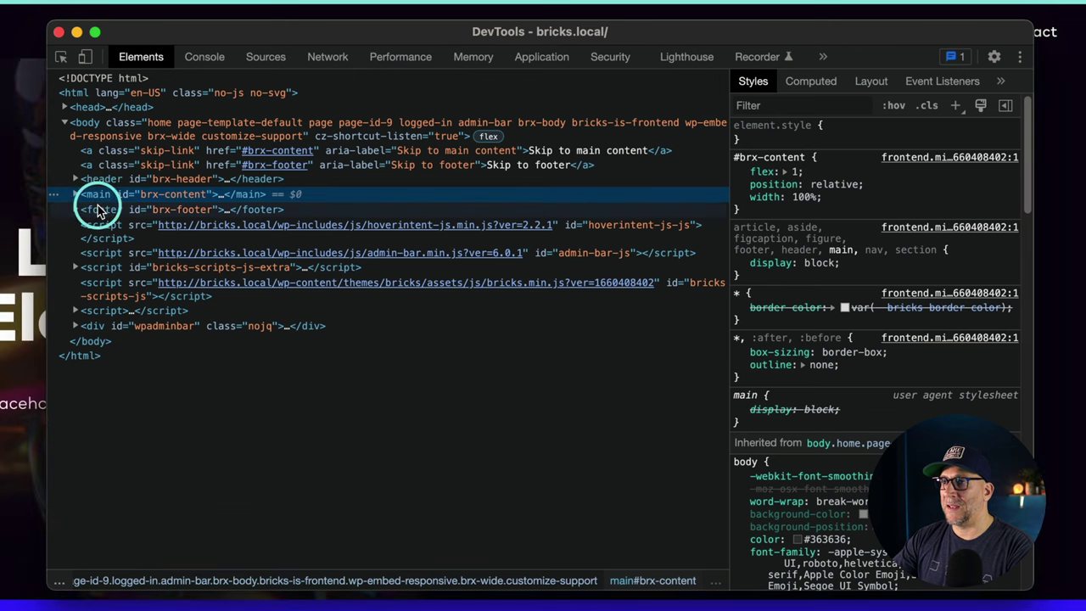
left_click(99, 210)
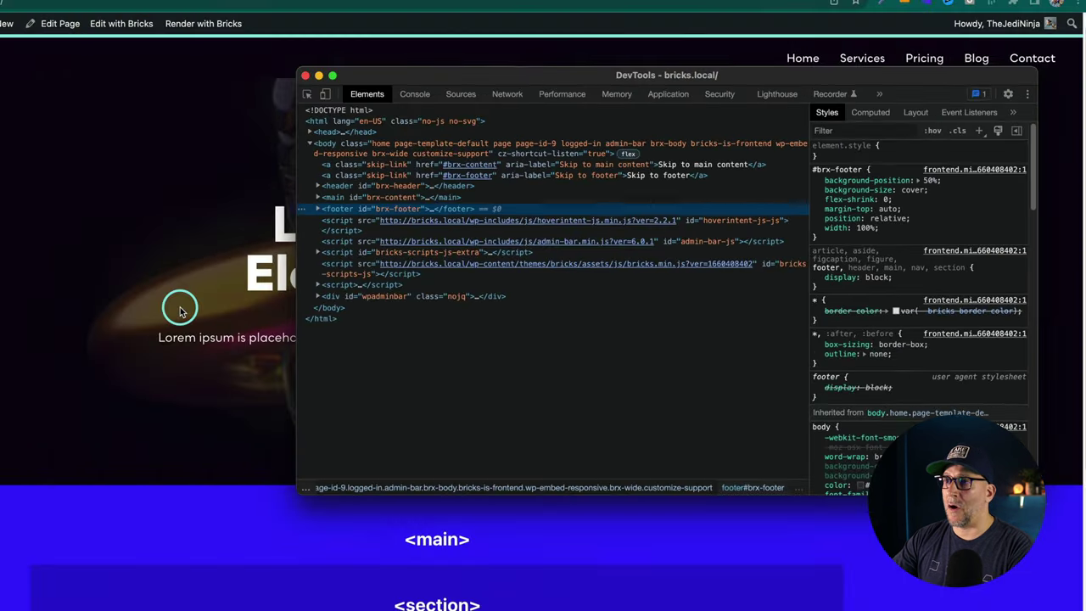
Step: Switch to the LytboxWP 2022 document in Sketch and compare the Web Page Structure and Blog Structure diagrams
scroll(17, 339, "down", 10)
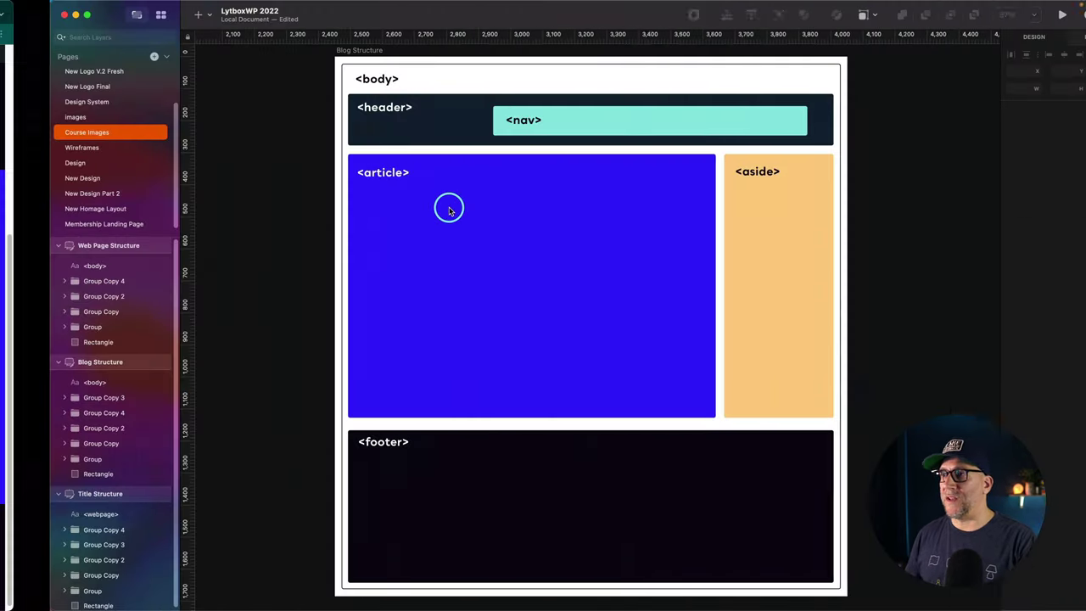
key("Page_Up")
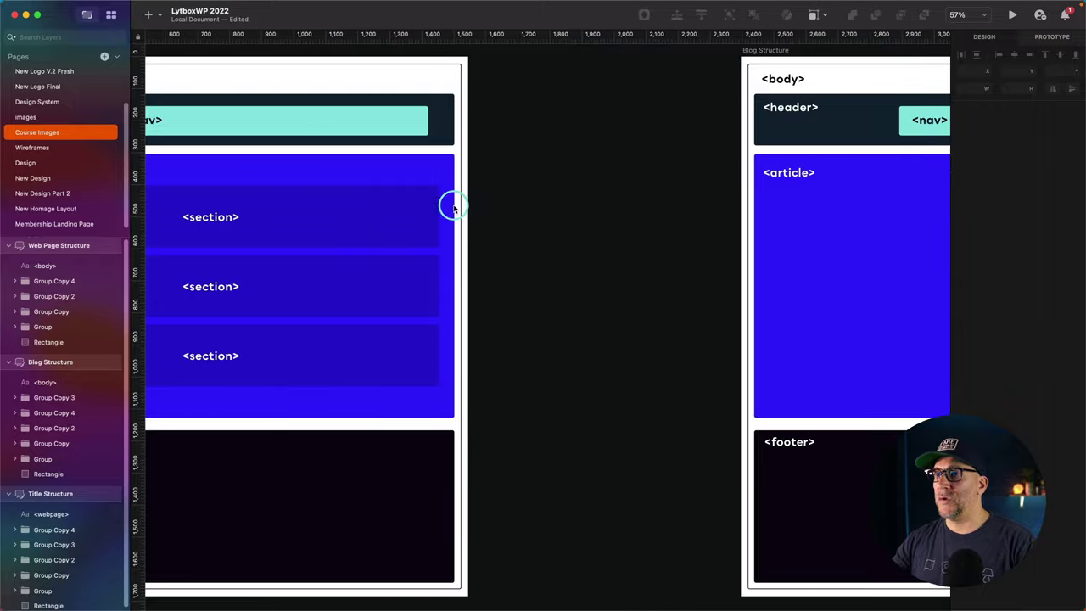